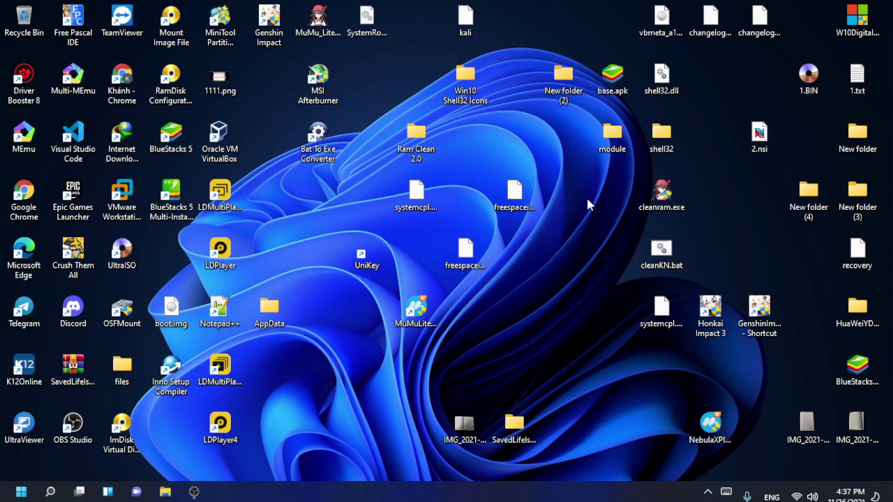
- Open This PC and go to the release folder inside the blue folder on drive Data (G:)
double_click(23, 20)
left_click(209, 406)
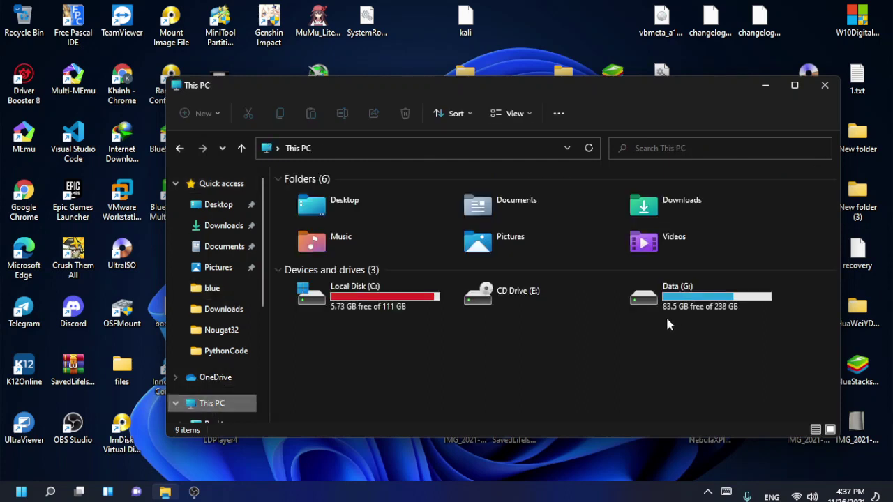
double_click(665, 314)
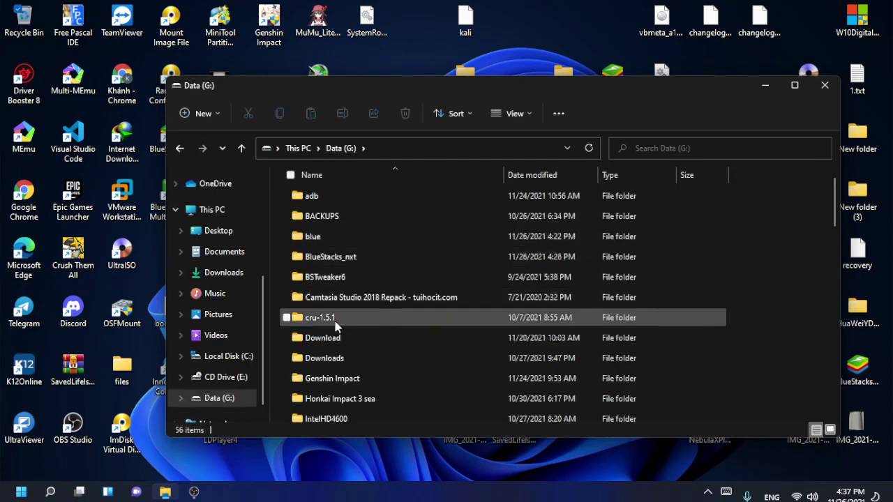
double_click(338, 237)
left_click(338, 195)
double_click(337, 195)
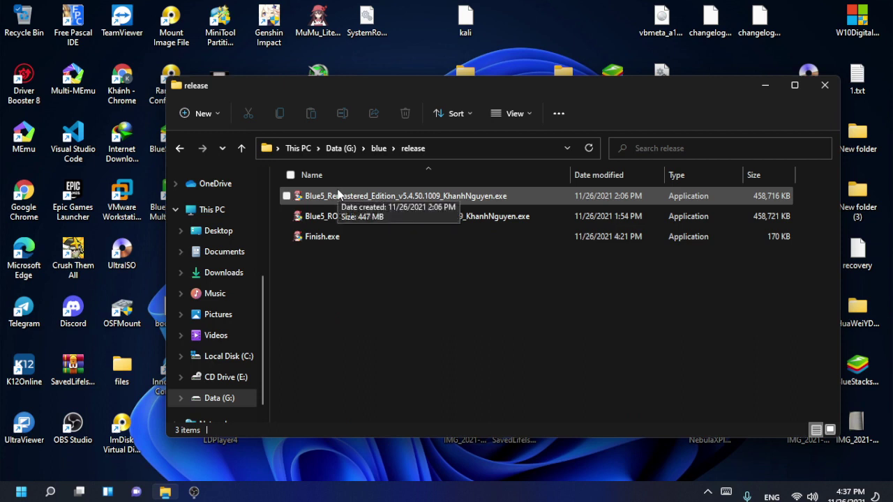
left_click(415, 238)
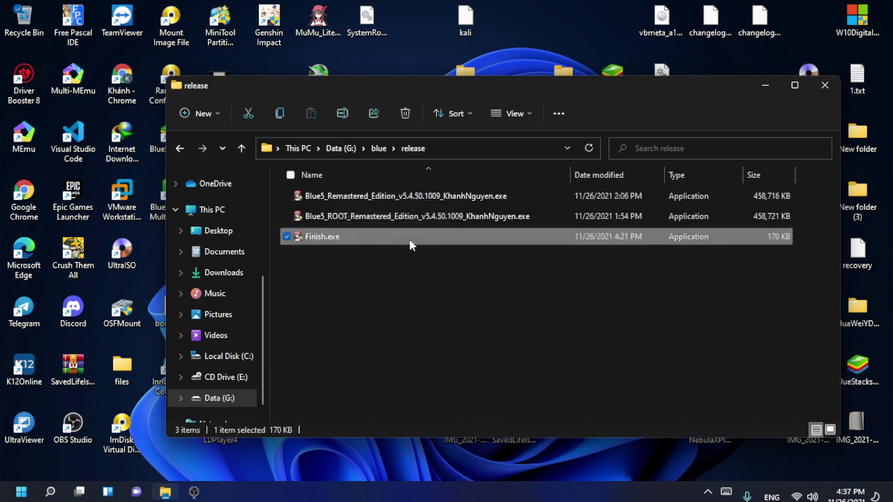
left_click(406, 293)
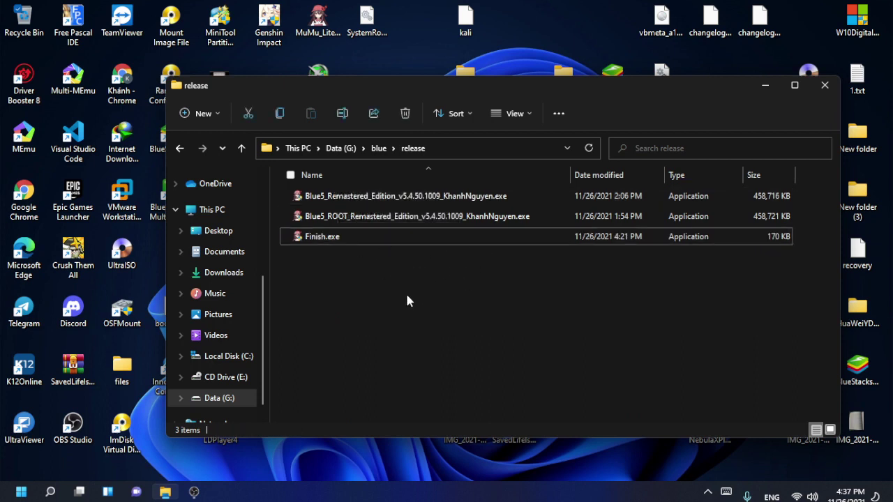
left_click(417, 239)
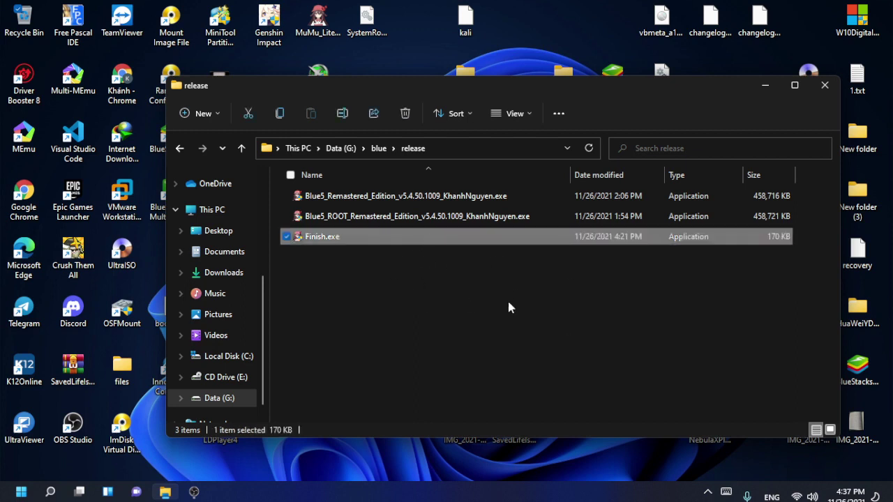
left_click(397, 298)
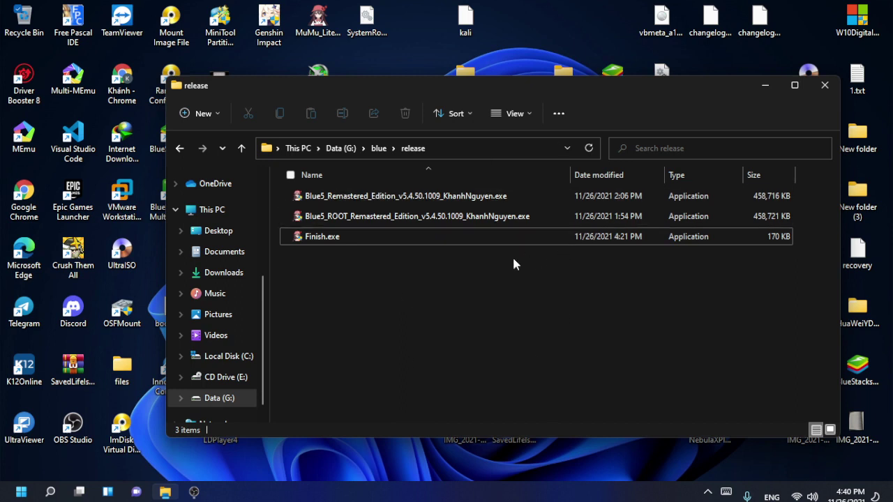
- Run the Blue5_ROOT_Remastered_Edition_v5.4.50.1009 installer and allow it to make changes to the device
left_click(479, 235)
left_click(482, 217)
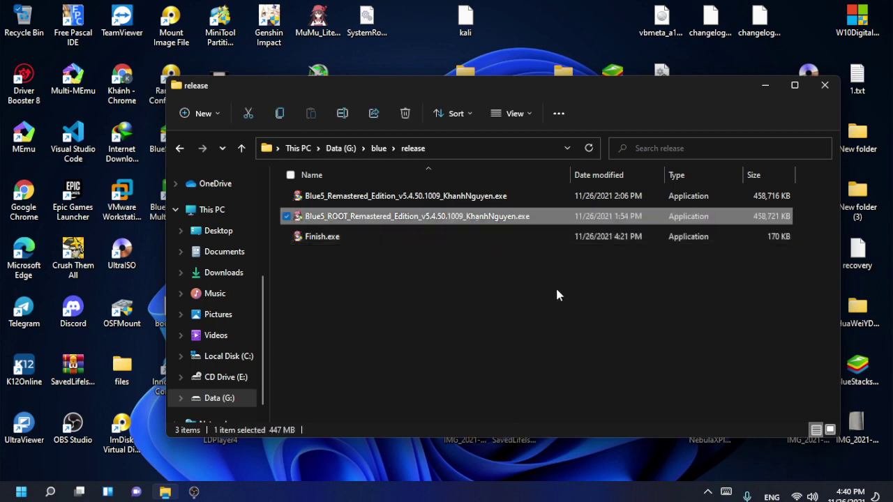
double_click(558, 227)
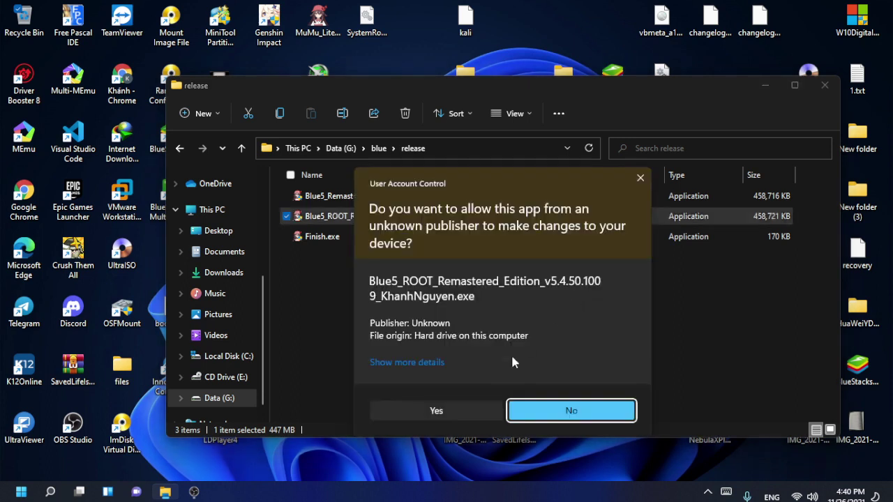
left_click(472, 412)
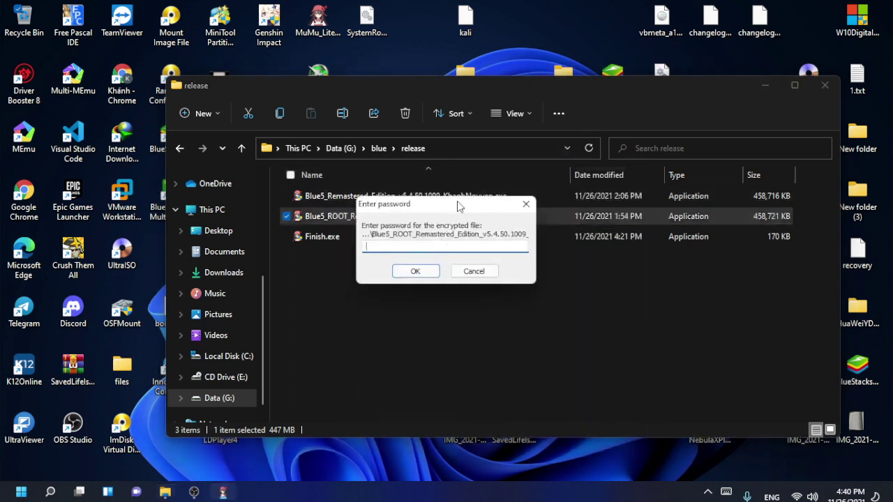
- Minimize the release folder window and reposition the installer's password prompt on the desktop
left_click_drag(431, 212, 534, 286)
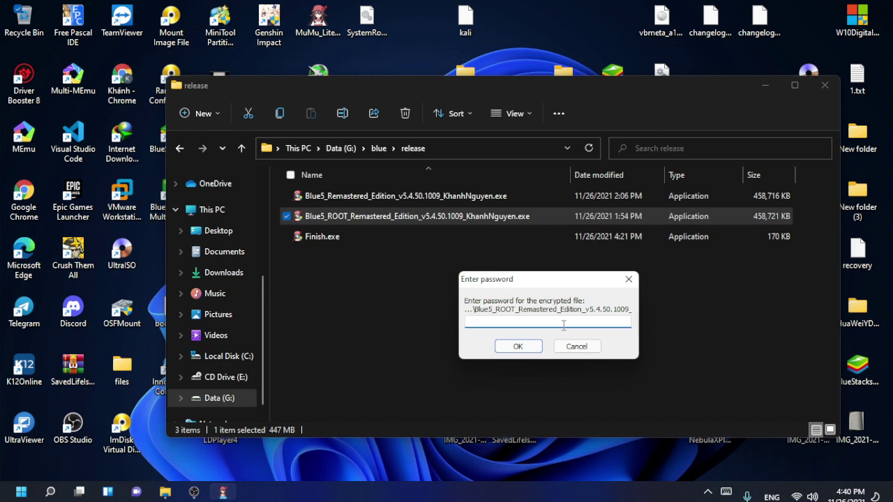
left_click_drag(542, 279, 488, 254)
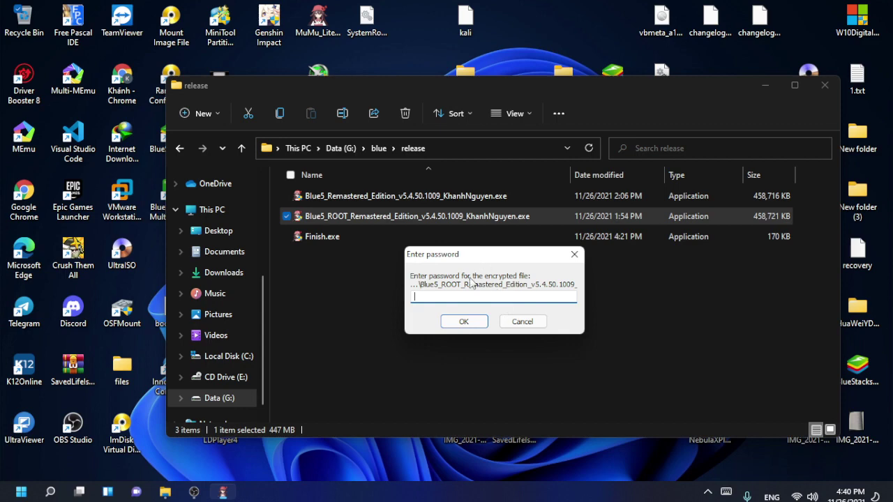
key("Escape")
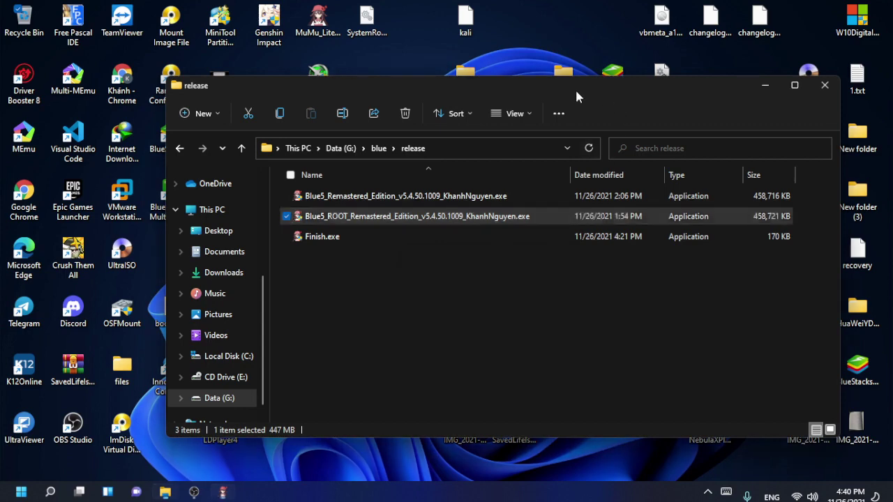
left_click(765, 86)
left_click_drag(475, 288, 465, 173)
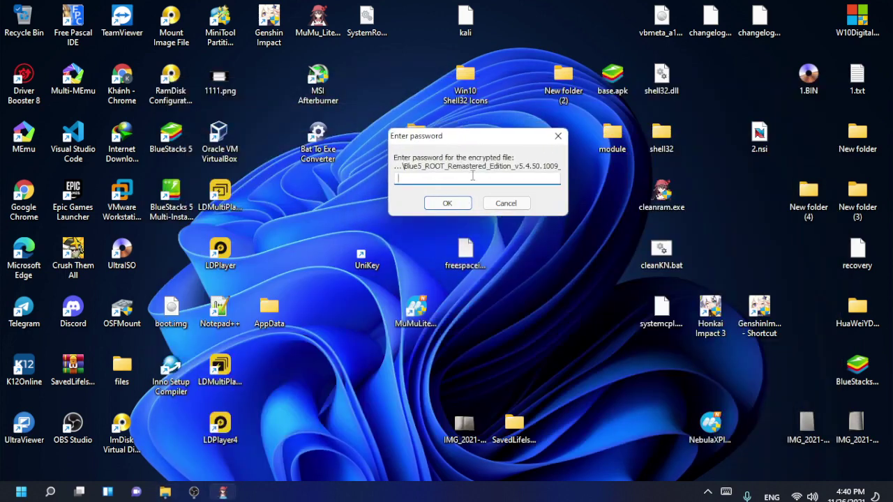
- Switch to Google Chrome, go to the account's own YouTube channel and open the MEmu Lite v7.6.3 video
left_click(24, 199)
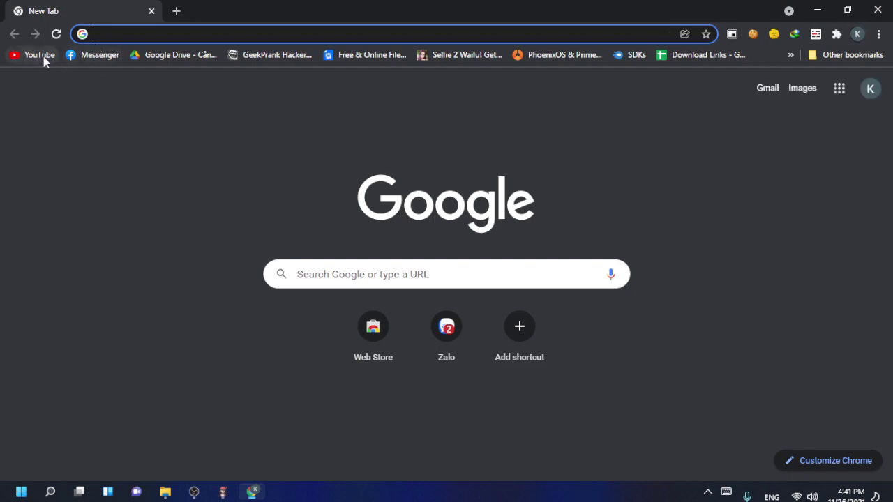
left_click(41, 55)
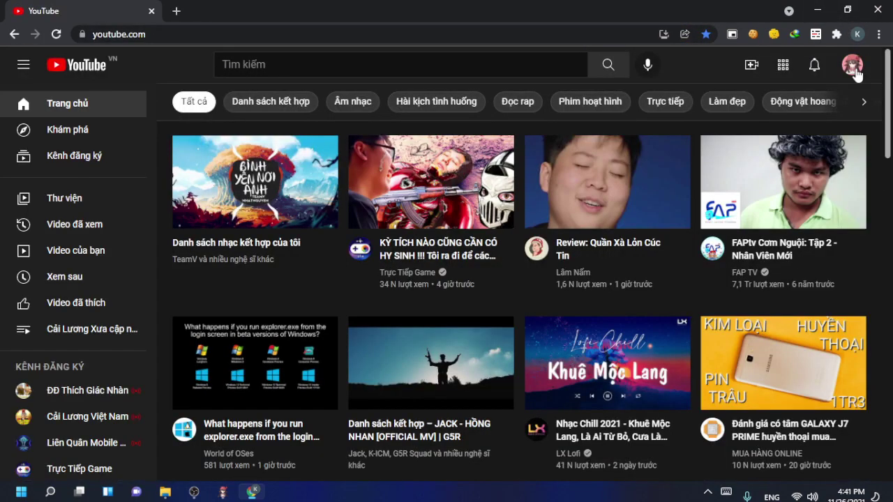
left_click(852, 66)
left_click(732, 126)
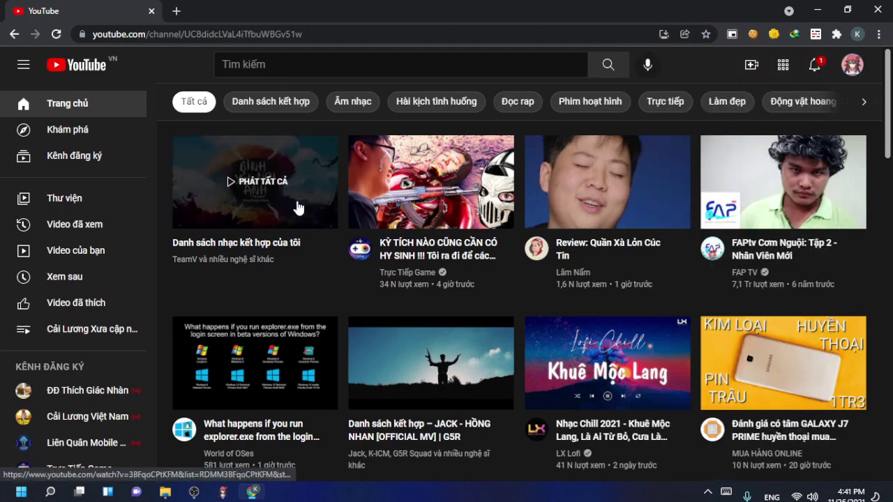
left_click(237, 284)
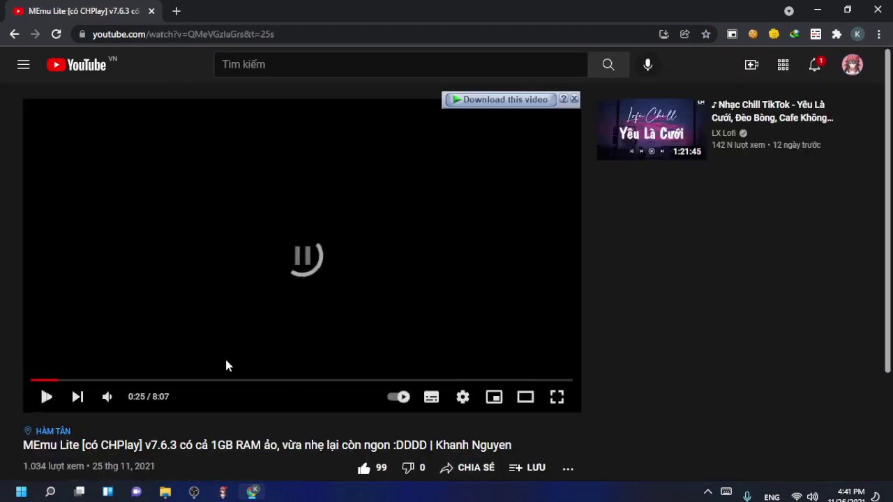
- Open the channel page of the MEmu Lite video's uploader from the details below the video
scroll(293, 322, "down", 1)
scroll(293, 322, "down", 2)
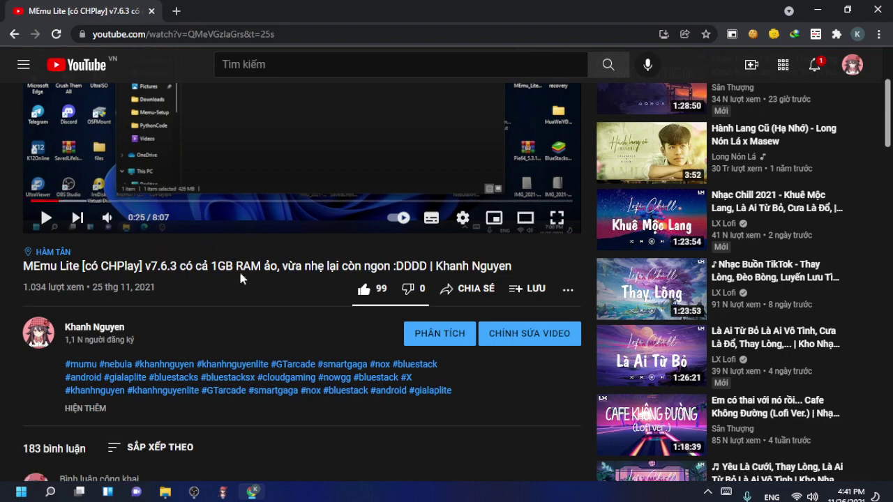
scroll(251, 248, "down", 4)
scroll(258, 242, "up", 1)
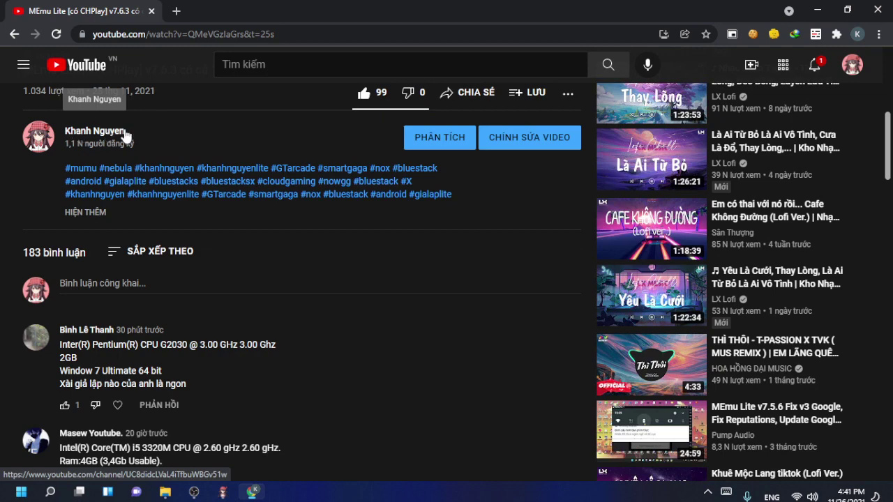
left_click(98, 133)
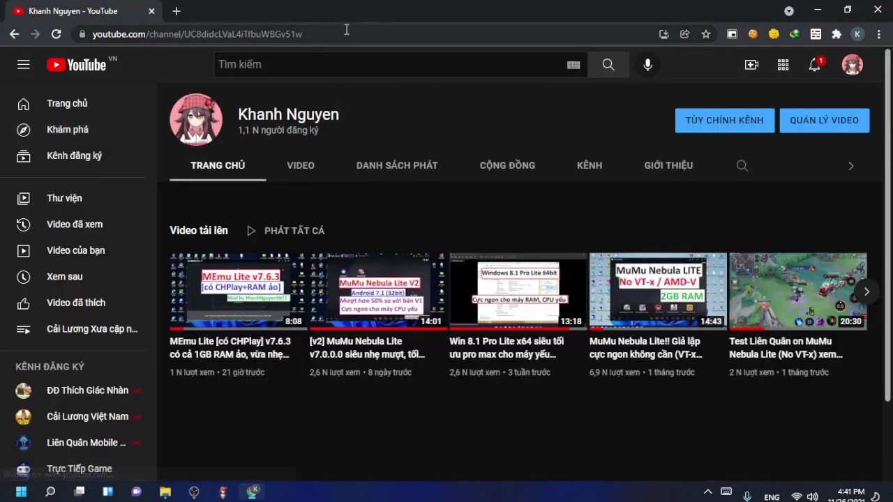
- Copy the YouTube channel page's address, return to the installer and submit it as the encrypted file's password
left_click(449, 34)
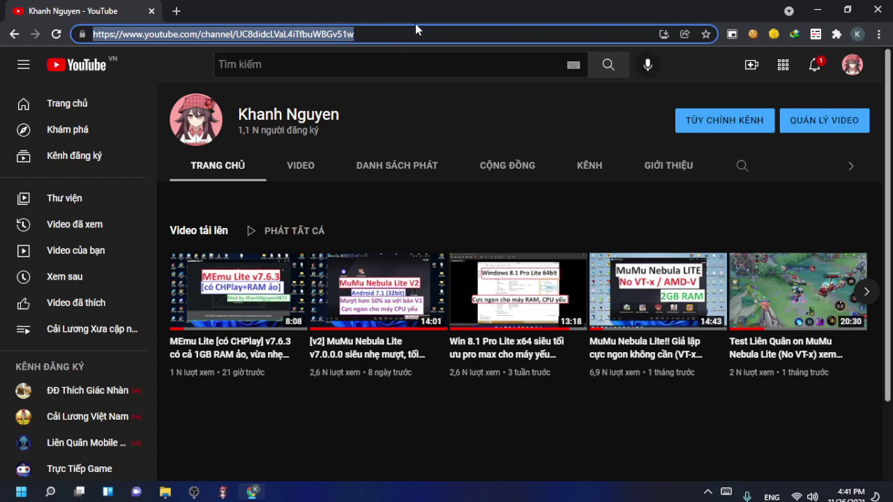
left_click(806, 6)
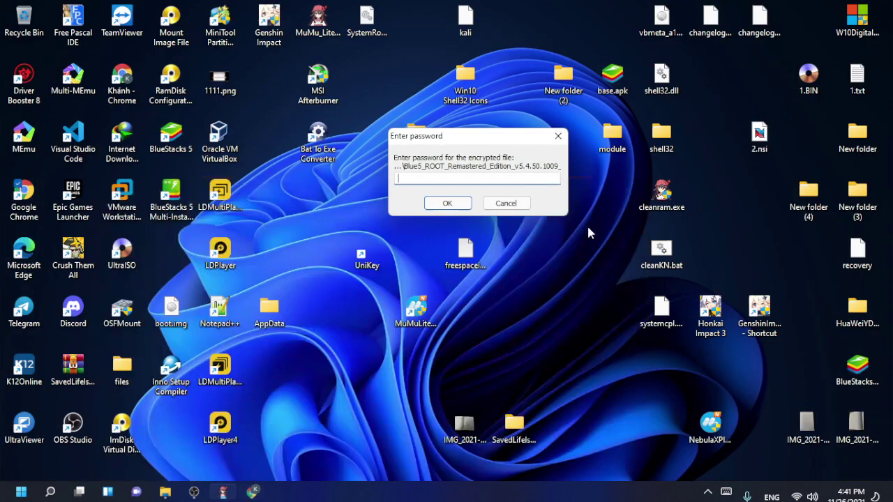
key("ctrl+v")
left_click(448, 203)
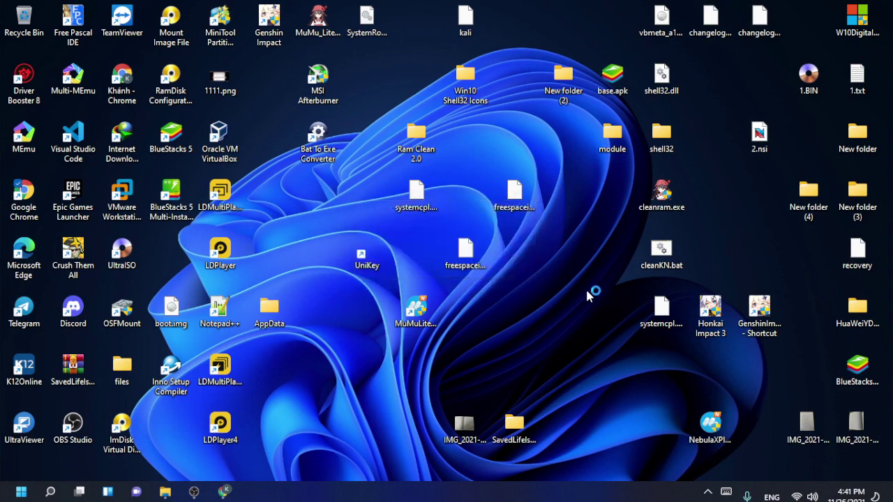
- Return to Google Chrome, open the MEmu Lite v7.6.3 video from the channel's video list and pause it
left_click(223, 492)
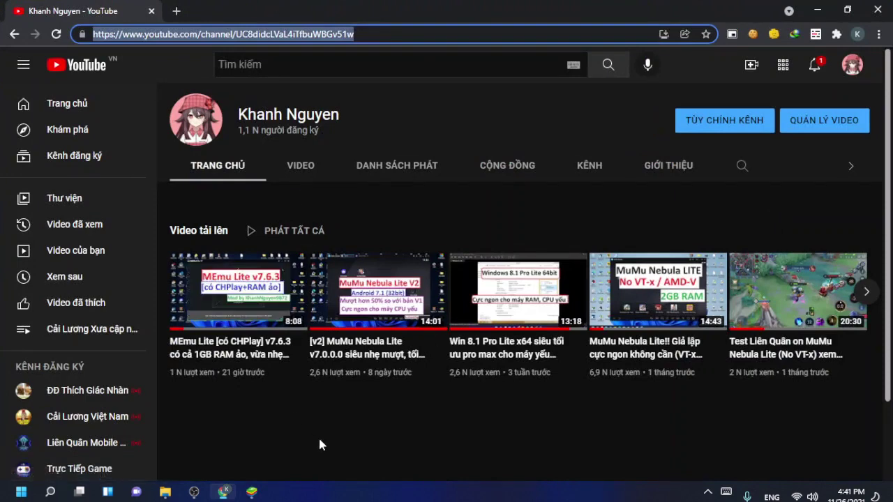
left_click(300, 165)
mouse_move(235, 270)
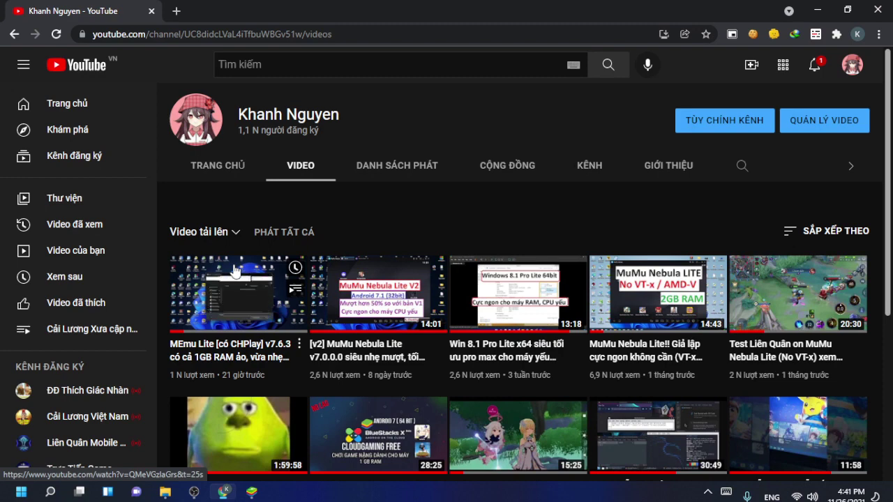
left_click(237, 272)
left_click(321, 253)
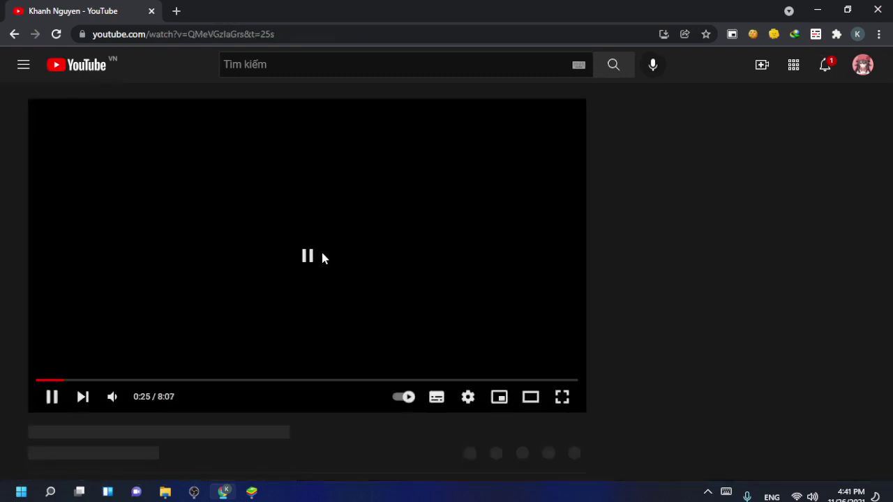
- Look through the viewer comments under the MEmu Lite v7.6.3 video and open the YouTube notifications
scroll(333, 244, "down", 3)
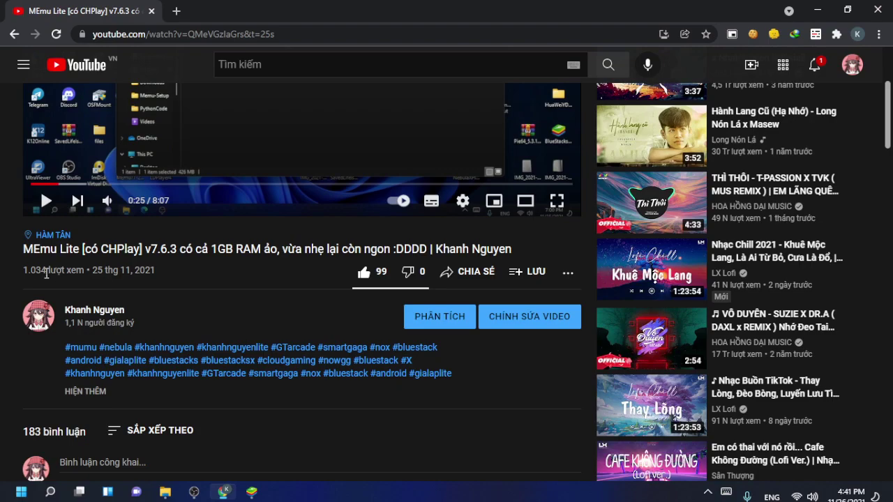
scroll(216, 258, "down", 3)
scroll(138, 359, "down", 15)
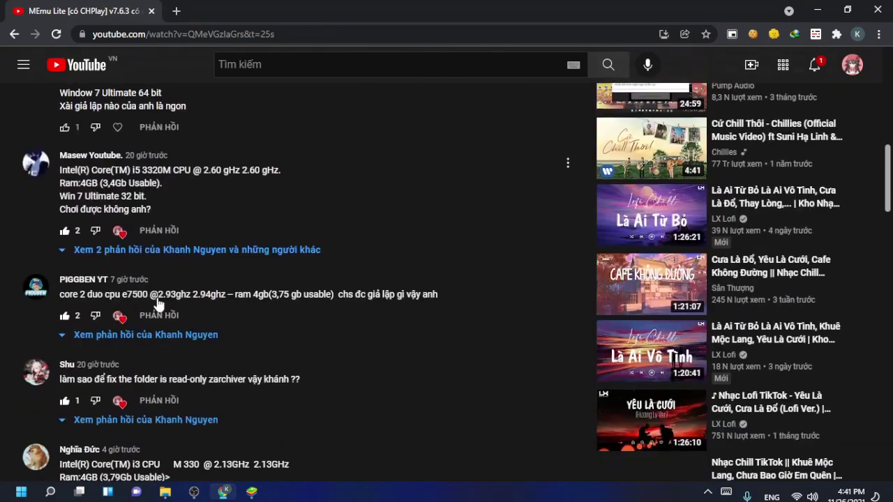
scroll(178, 240, "down", 15)
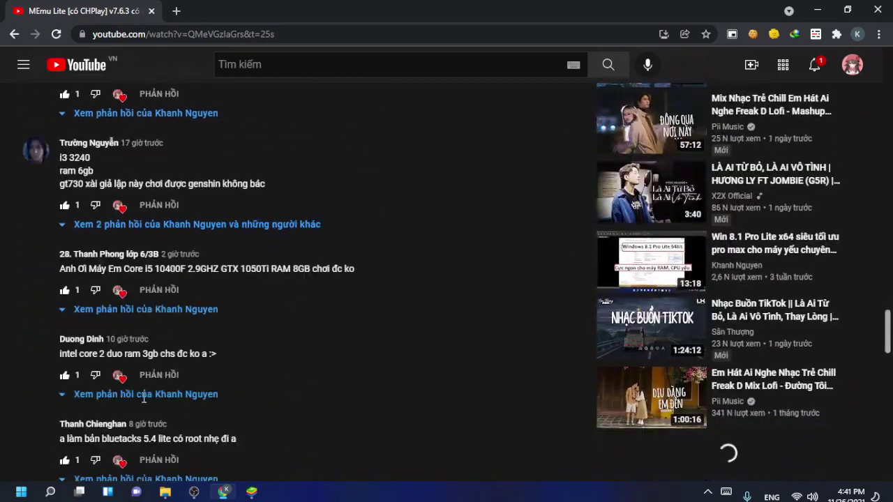
scroll(143, 268, "up", 15)
scroll(149, 159, "up", 10)
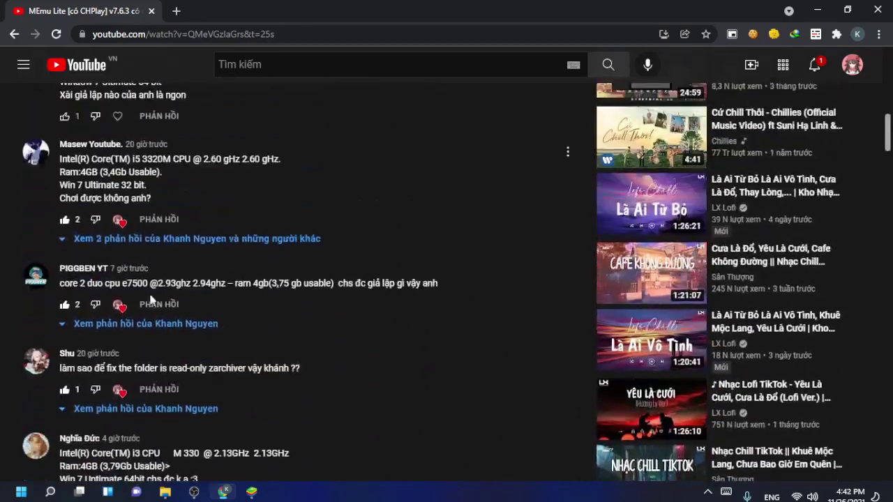
scroll(142, 312, "down", 8)
scroll(142, 312, "up", 4)
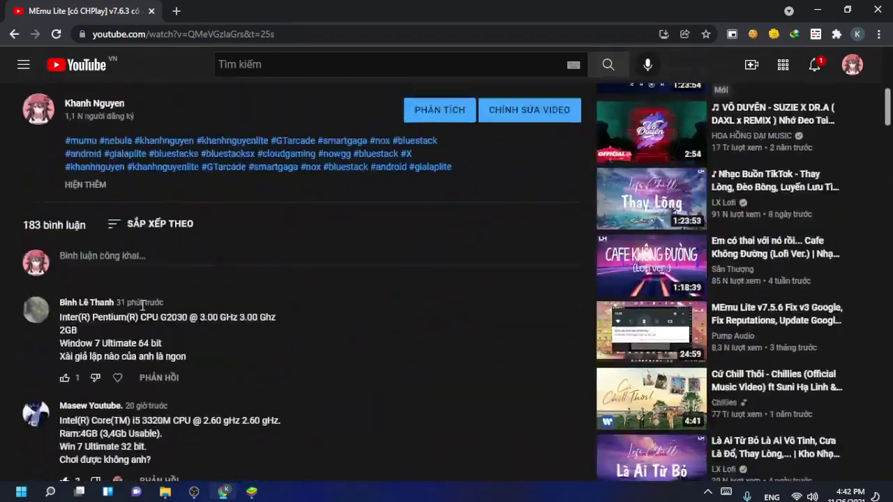
scroll(154, 309, "down", 15)
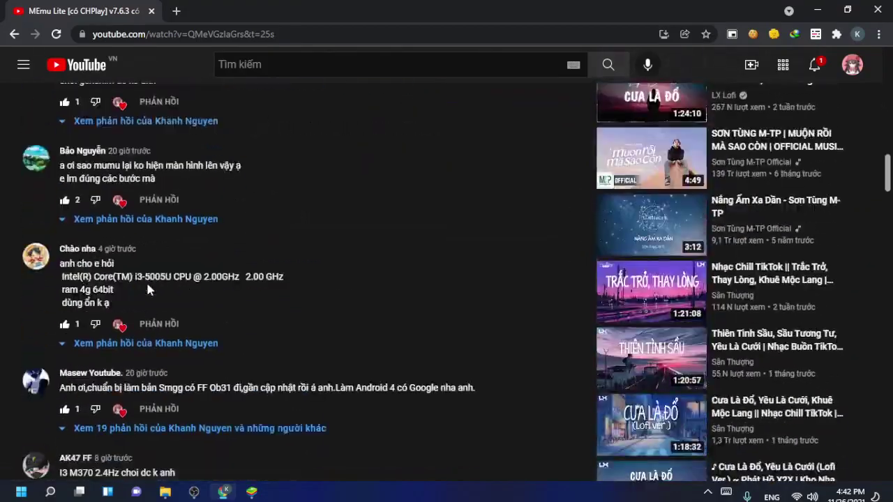
scroll(151, 307, "up", 15)
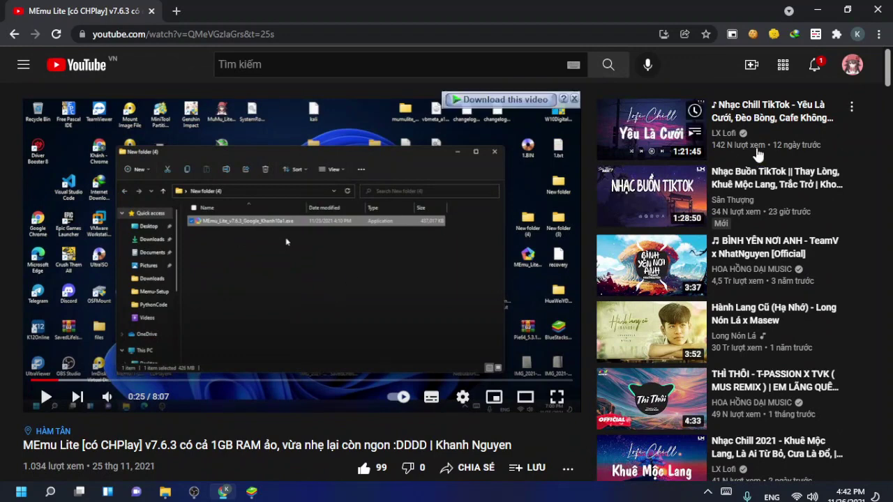
left_click(823, 67)
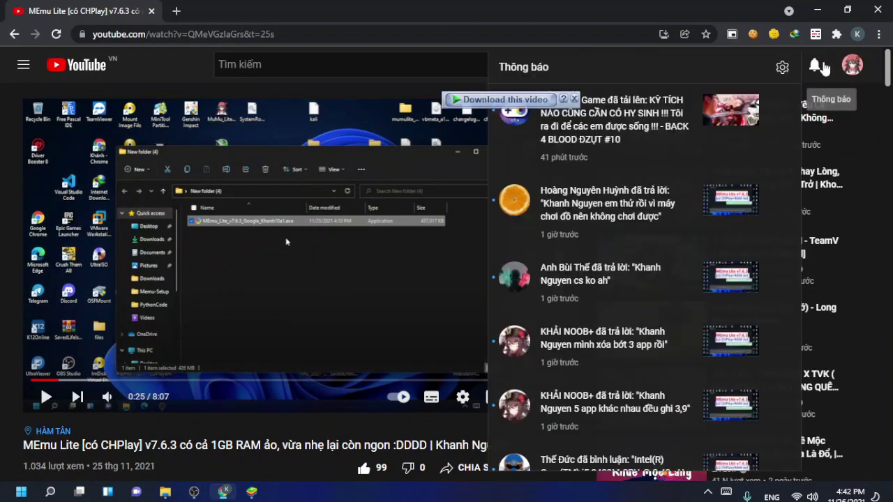
- Close the YouTube notifications, return to the BlueStacks installer and open its custom installation options
left_click(823, 67)
left_click(823, 67)
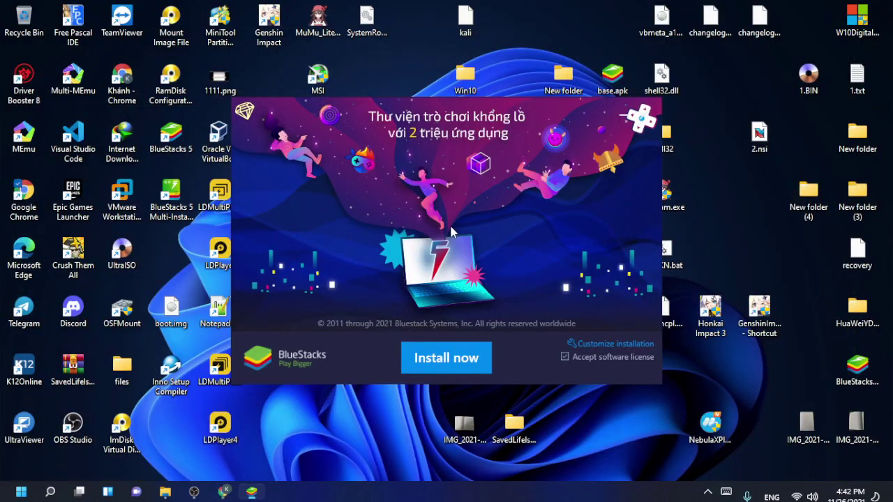
left_click_drag(471, 143, 473, 116)
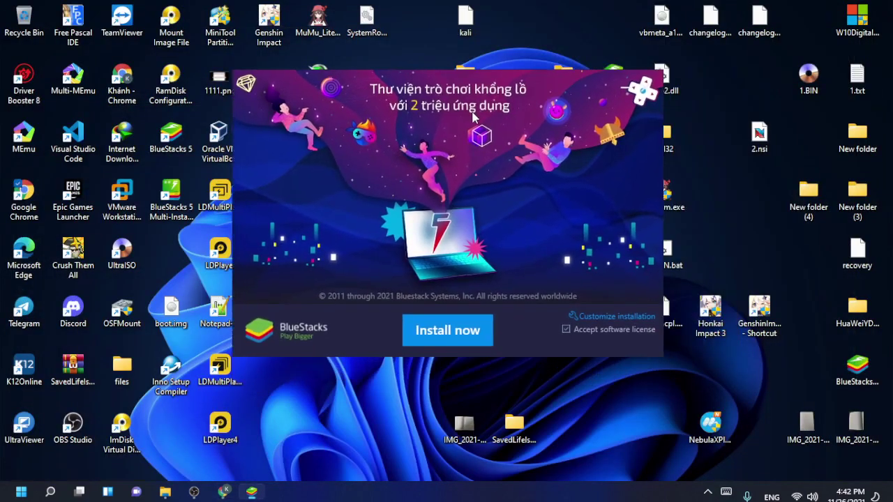
left_click(611, 316)
- Try to change the BlueStacks data folder to the Data (G:) drive
left_click(494, 330)
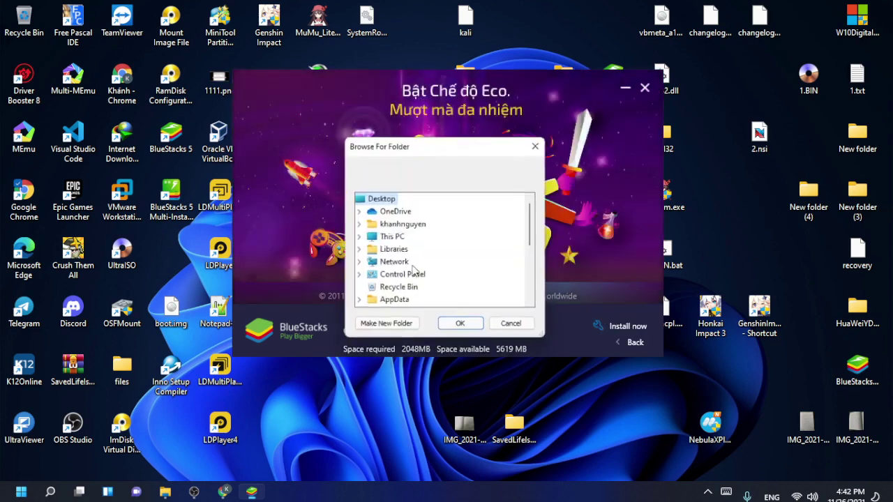
double_click(394, 237)
scroll(448, 235, "down", 2)
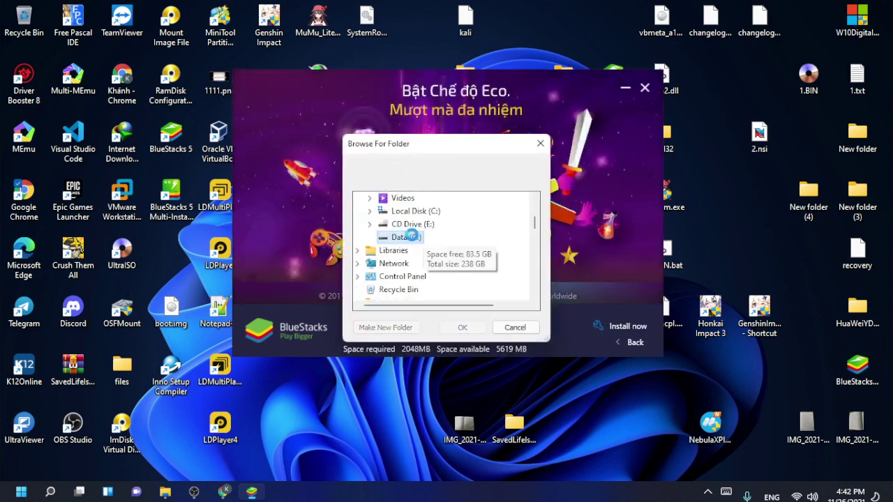
double_click(436, 237)
left_click(459, 327)
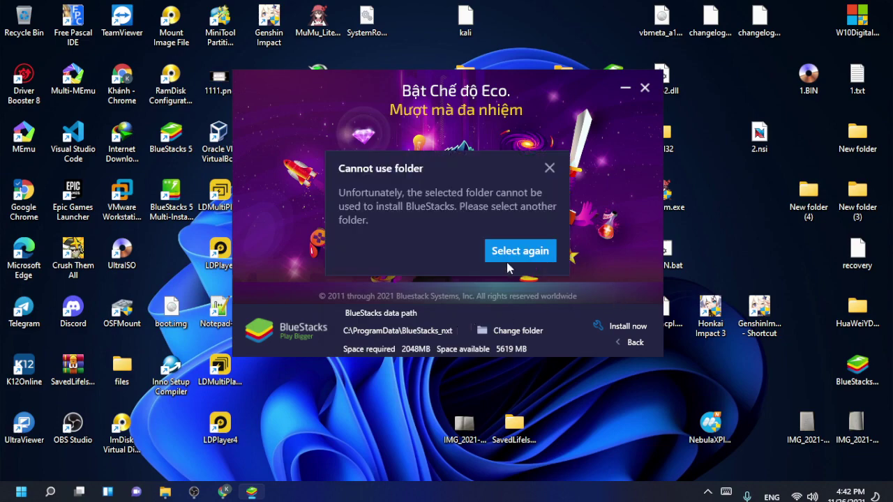
left_click(514, 255)
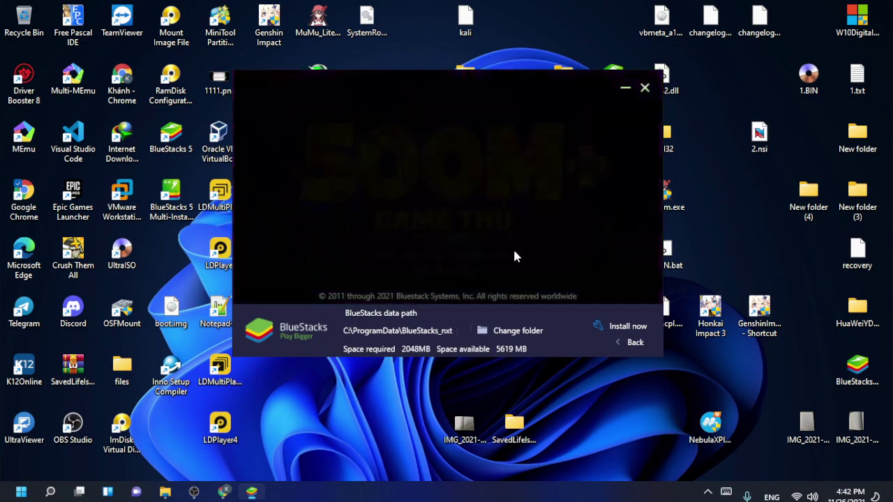
- Look in the Recycle Bin, and shift the installer window and the BlueStacks 5 desktop shortcut aside
double_click(28, 20)
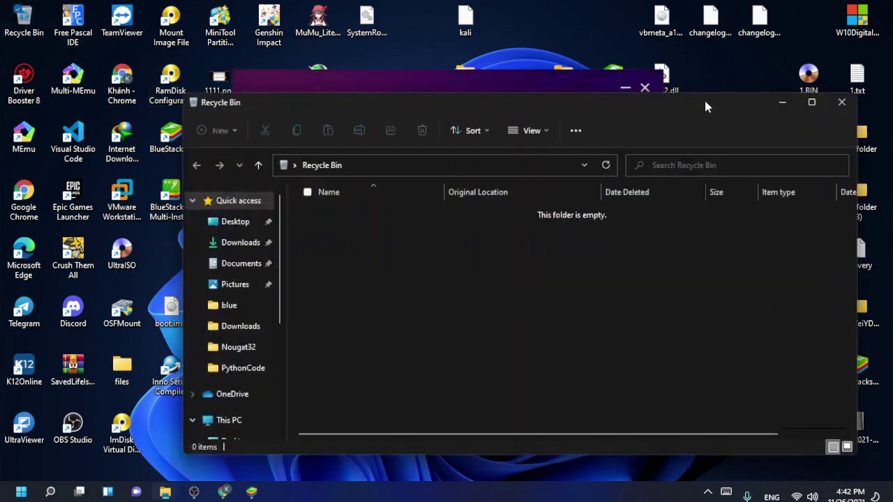
left_click(842, 105)
left_click_drag(380, 82, 612, 74)
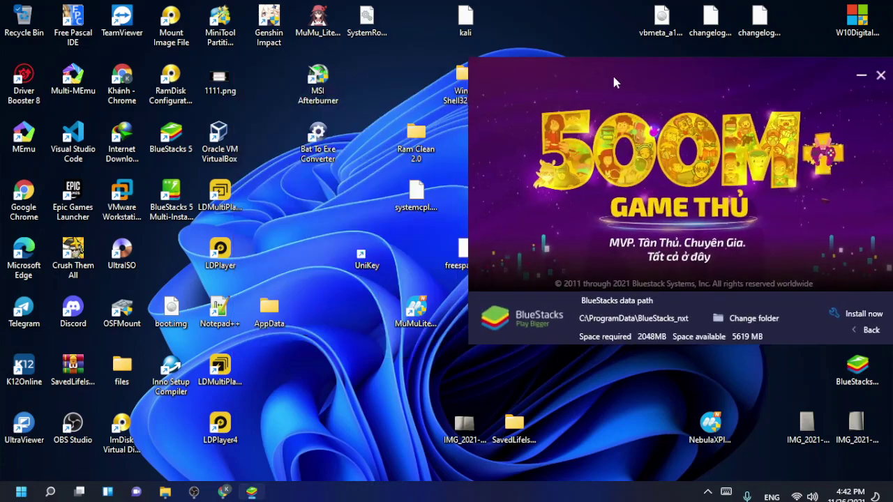
left_click_drag(171, 138, 268, 197)
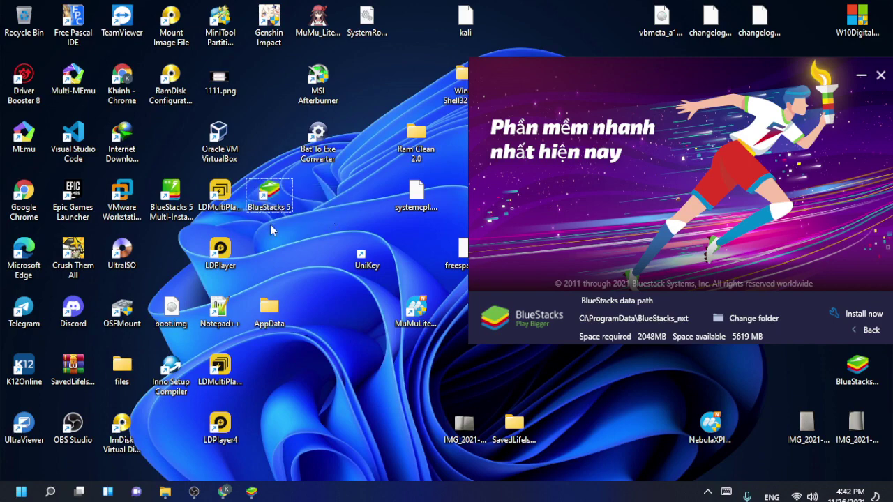
- Open the list of installed programs in Control Panel's Programs and Features
key("super+r")
type("control")
key("Return")
left_click(370, 351)
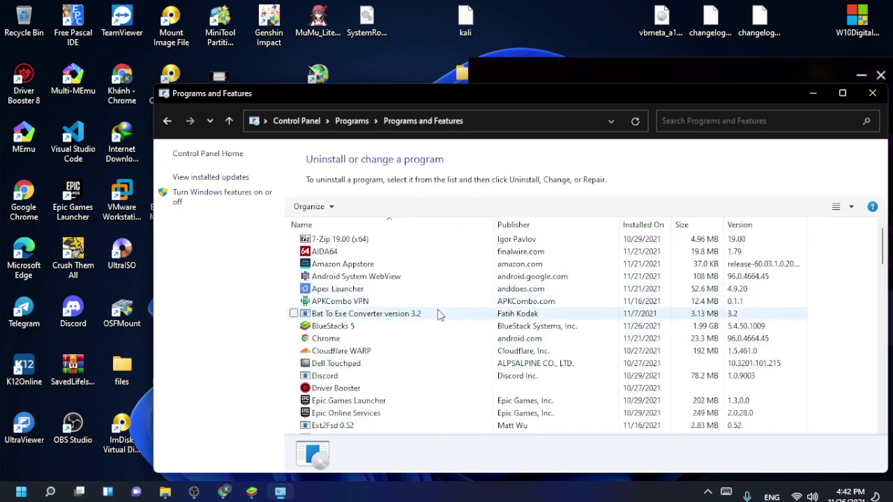
- Uninstall the existing BlueStacks 5 without giving a reason and close Programs and Features
scroll(358, 288, "up", 1)
double_click(353, 289)
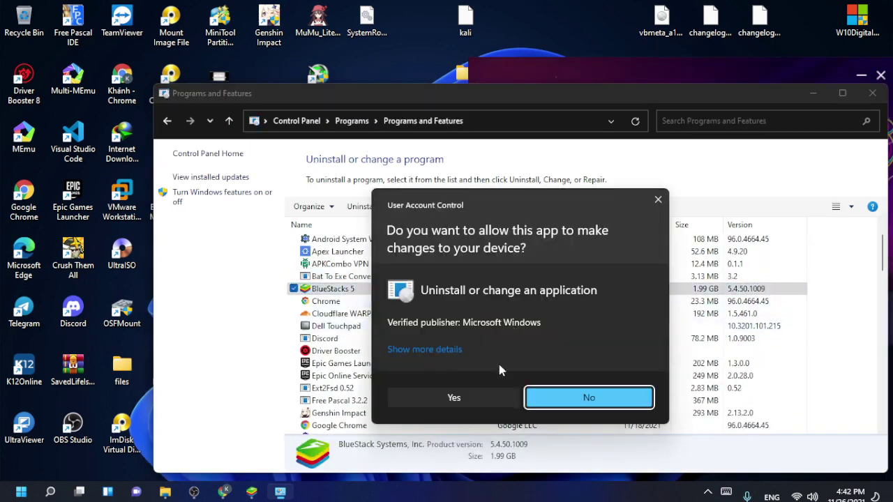
left_click(482, 398)
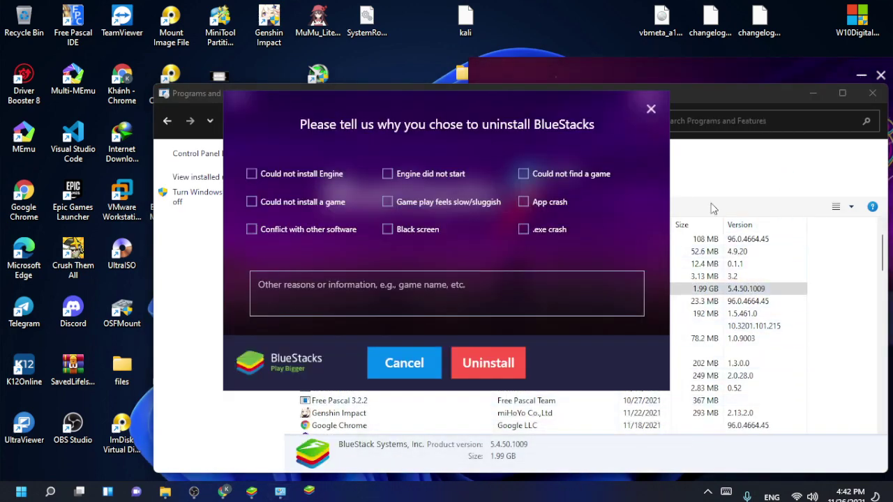
left_click(480, 365)
left_click(503, 265)
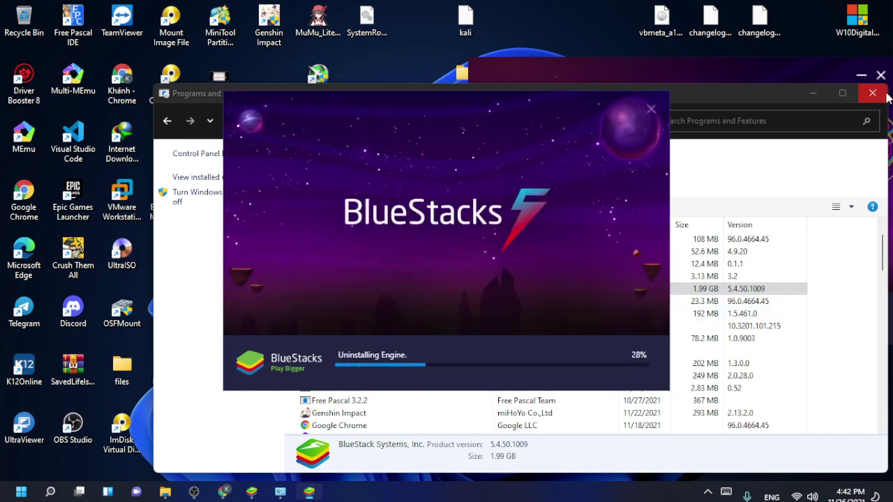
left_click(628, 364)
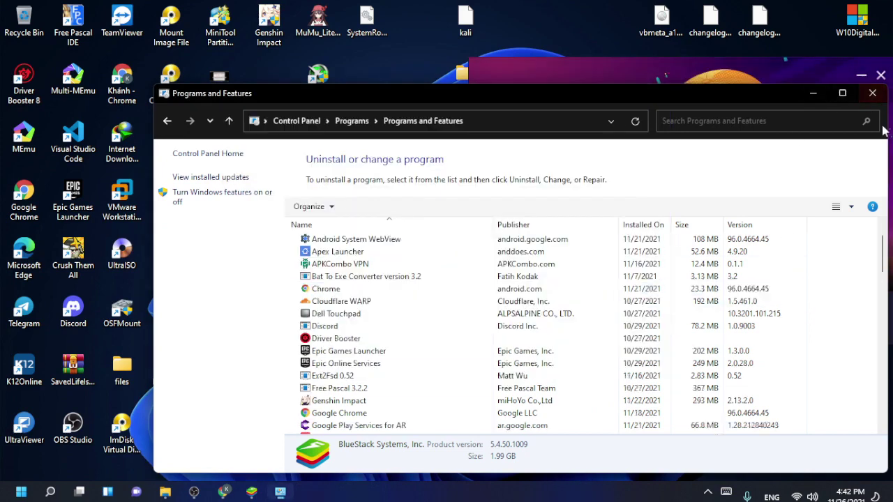
left_click(872, 93)
- Set the BlueStacks data folder to the Data (G:) drive and start the installation
left_click_drag(641, 78, 490, 103)
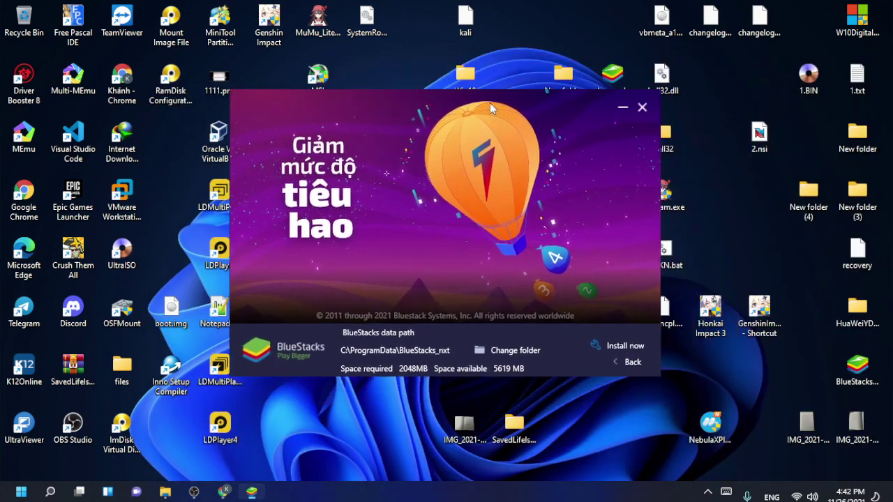
left_click_drag(444, 179, 401, 161)
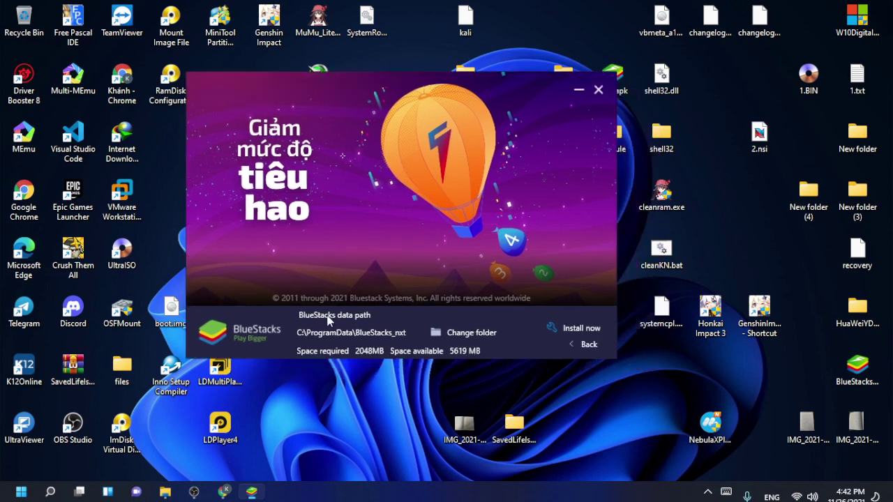
left_click(447, 333)
double_click(373, 237)
scroll(407, 239, "down", 2)
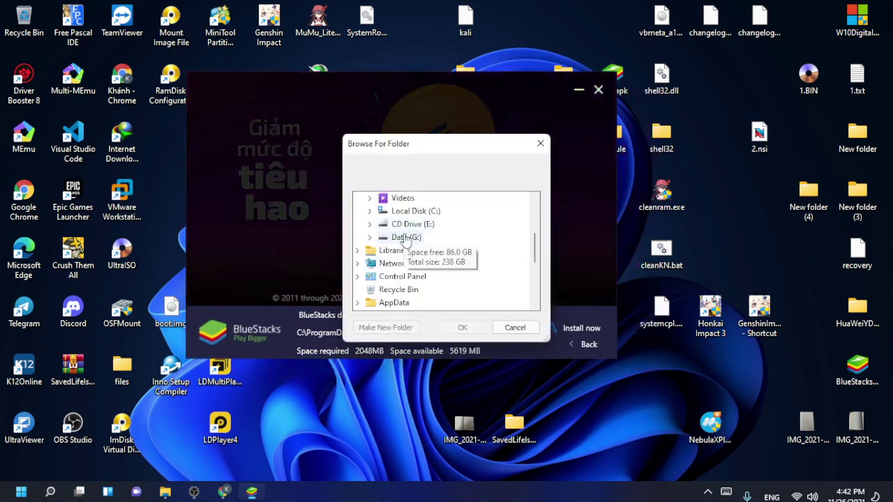
double_click(406, 237)
left_click(461, 327)
left_click(572, 333)
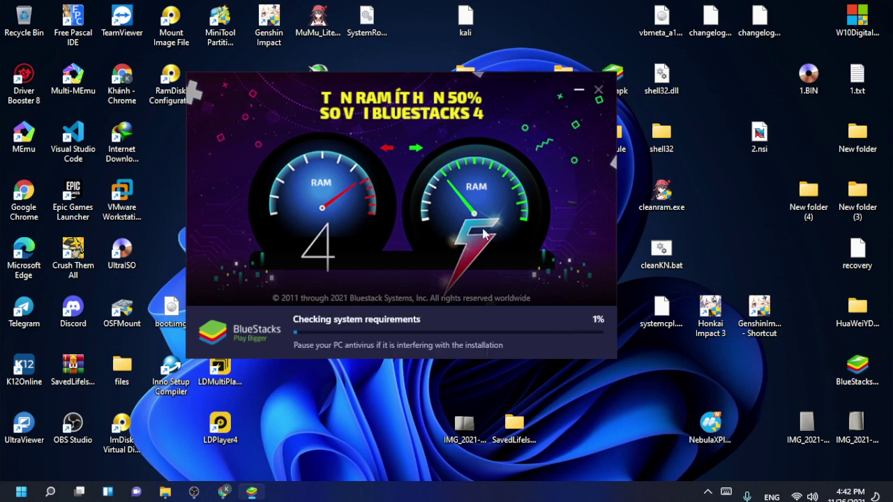
- Check the recording in OBS Studio and the MEmu Lite video's page in Google Chrome while the installation runs
left_click_drag(413, 123, 449, 134)
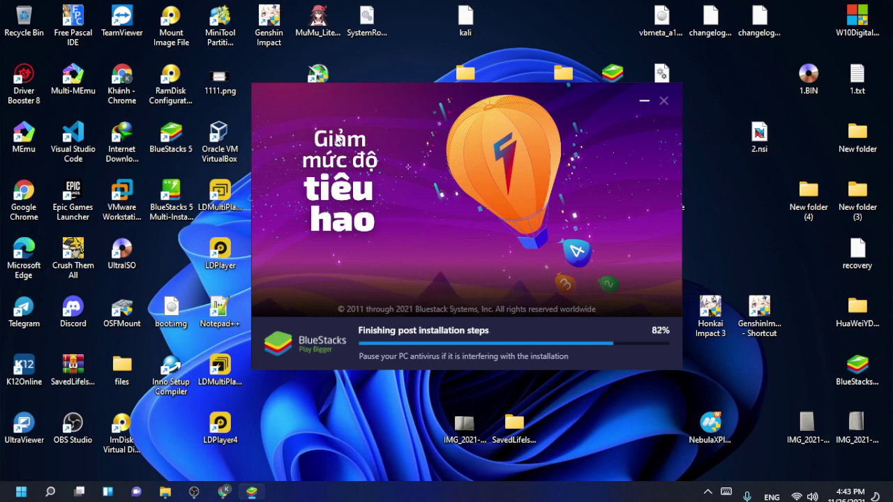
left_click_drag(363, 110, 363, 138)
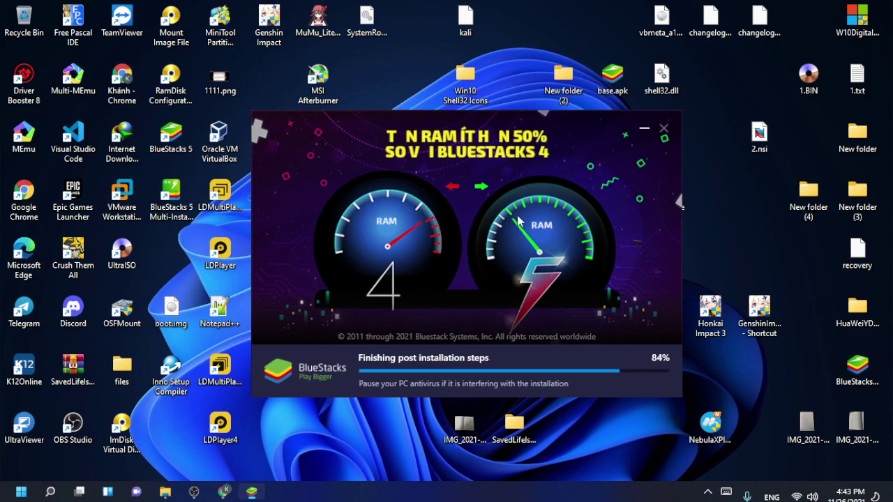
left_click(194, 491)
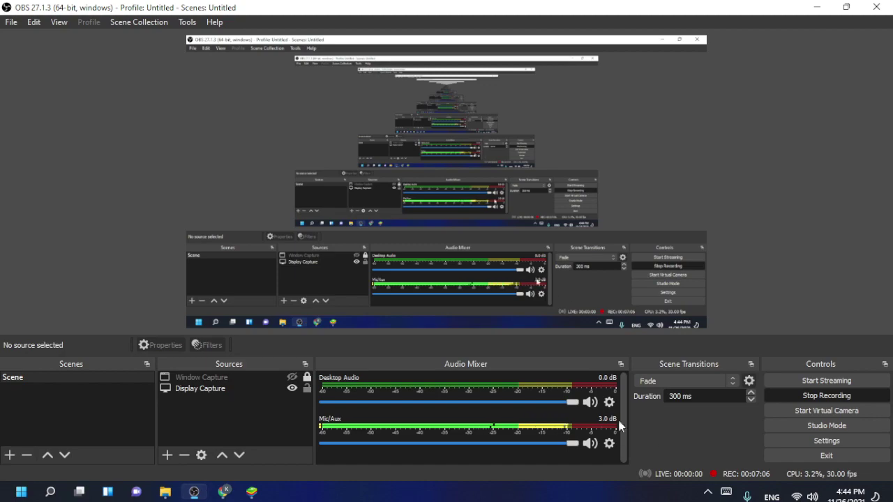
left_click(817, 7)
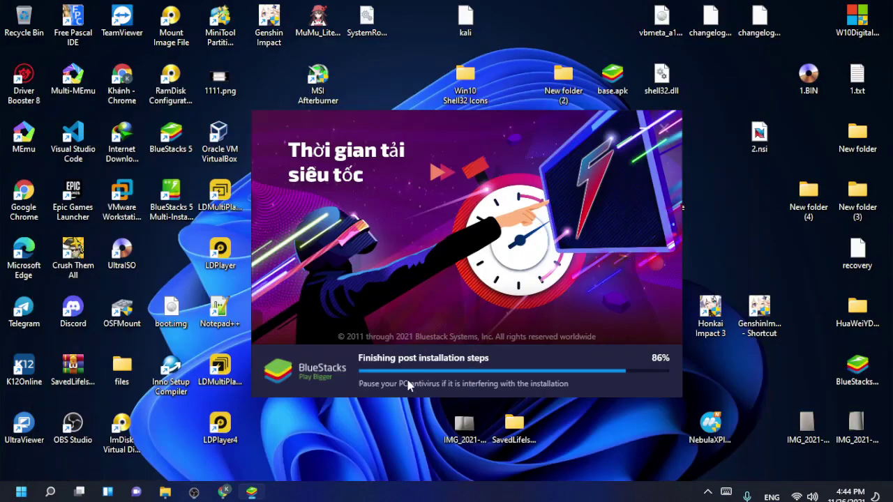
left_click_drag(433, 220, 397, 227)
left_click(223, 492)
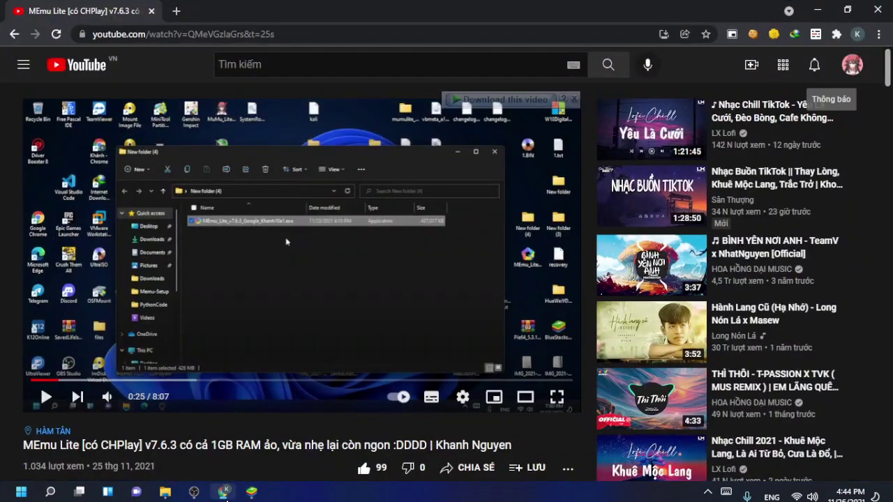
scroll(256, 321, "down", 4)
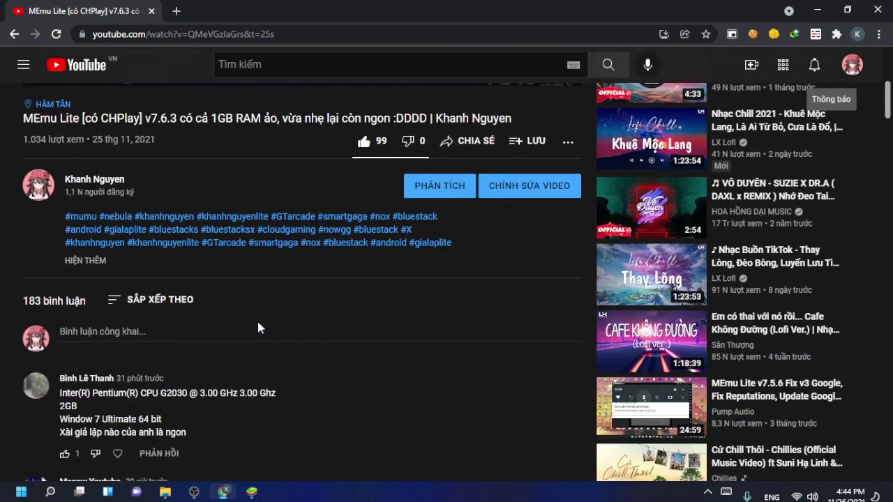
left_click(818, 9)
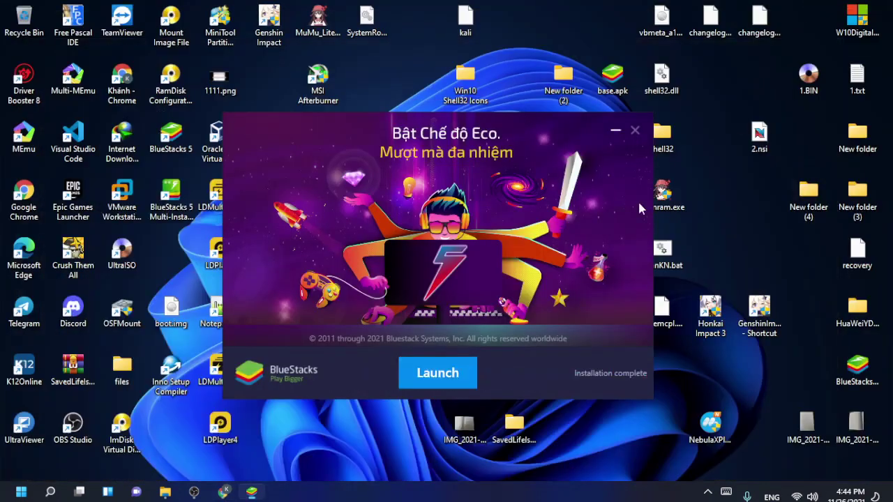
- Launch BlueStacks from the finished installer and move its window over on the desktop
left_click(469, 319)
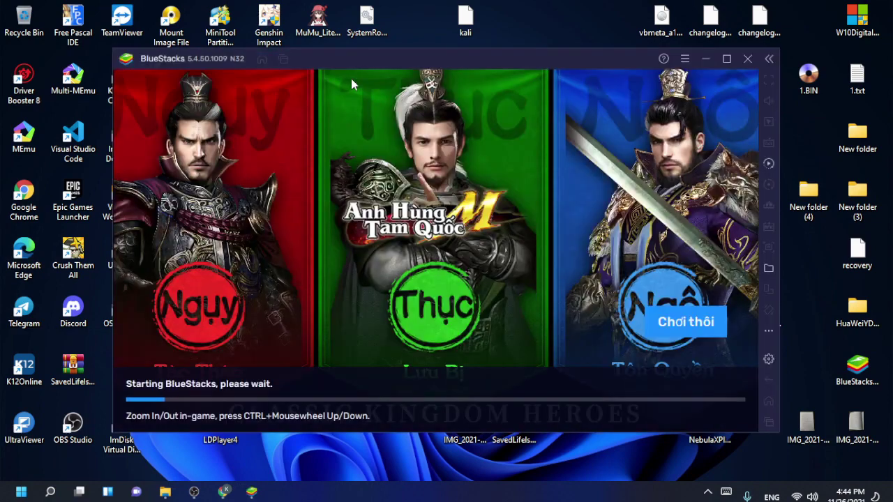
left_click_drag(360, 58, 478, 58)
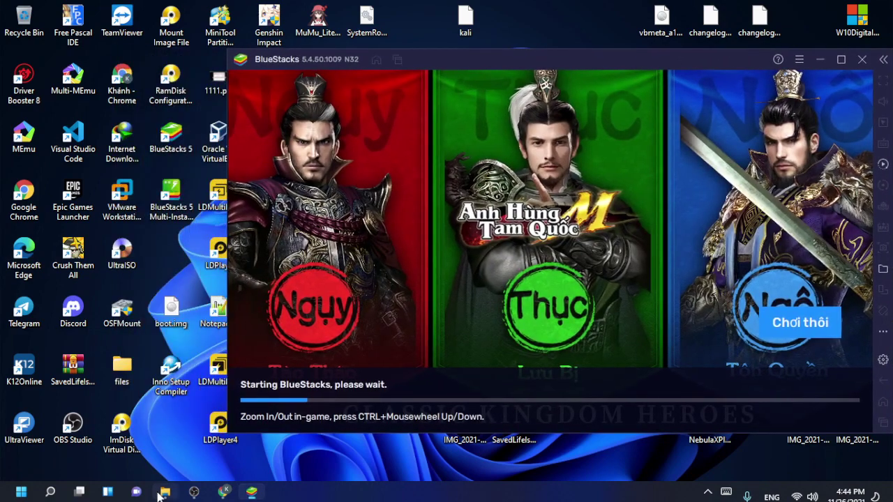
- Run Finish.exe from the blue\release folder on Data (G:) with administrator permission and put the folder window away
left_click(165, 492)
left_click(401, 237)
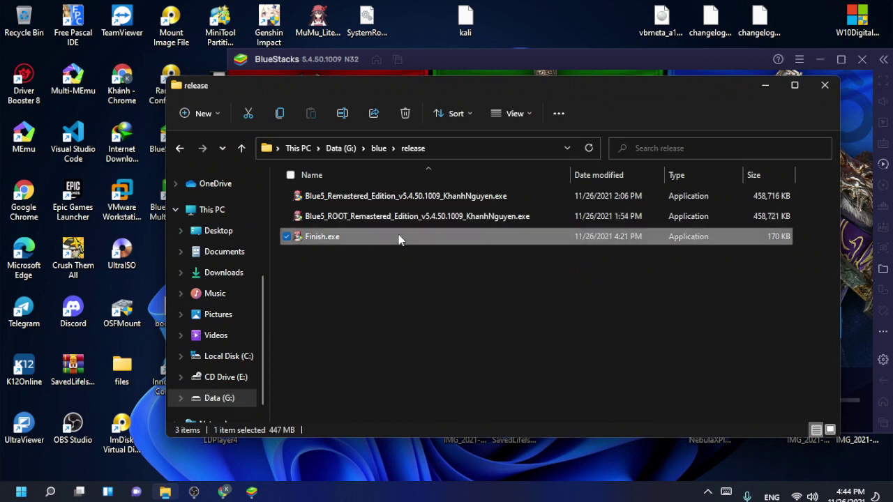
left_click(413, 269)
left_click(402, 241)
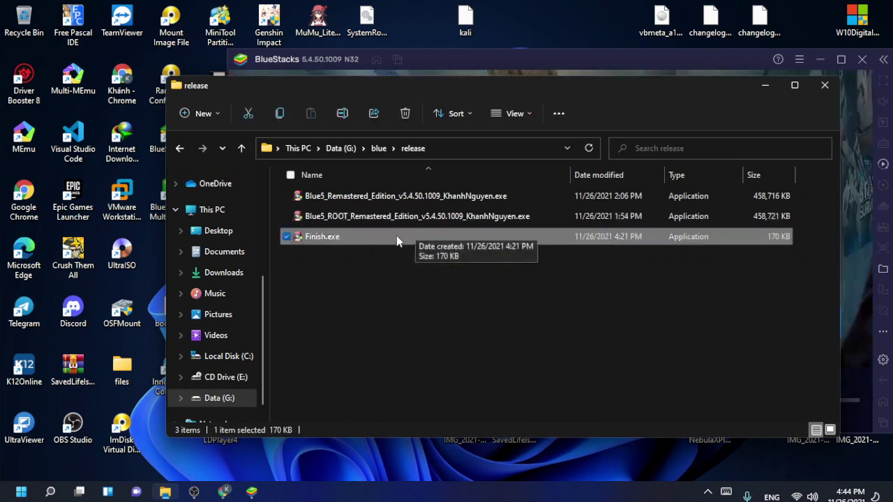
double_click(429, 242)
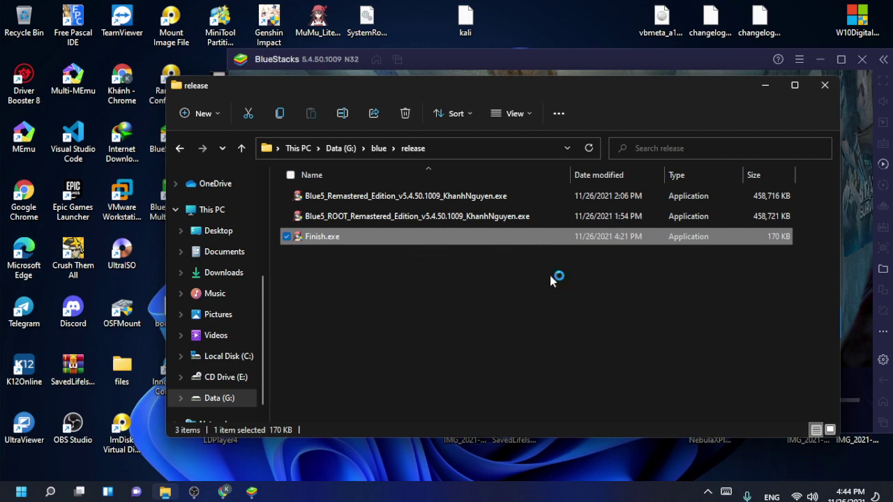
left_click(430, 402)
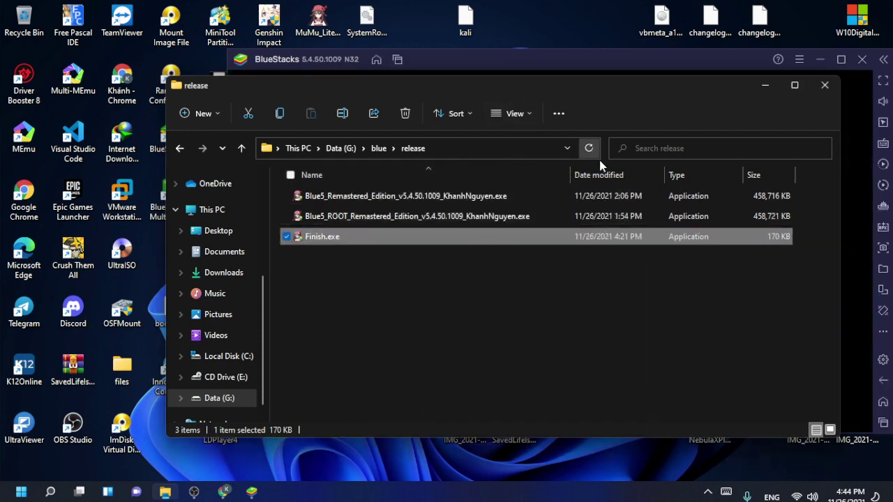
left_click_drag(534, 87, 436, 116)
left_click(659, 109)
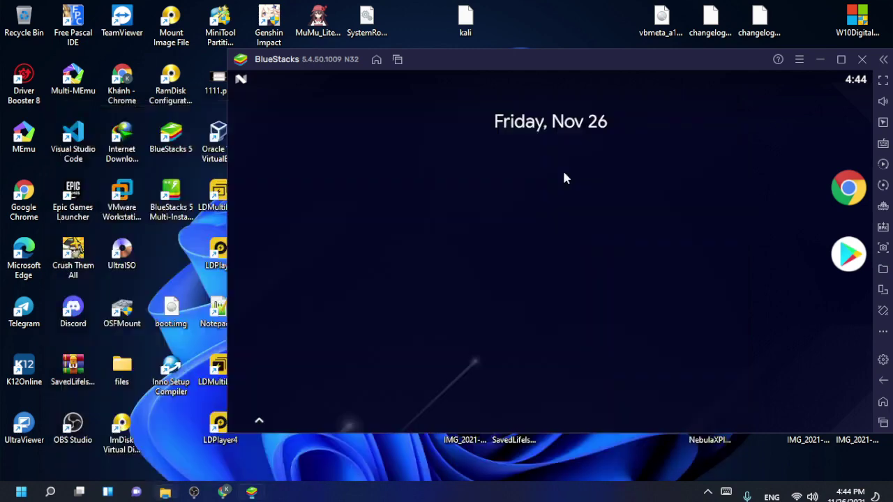
- Examine the BlueStacks home screen, its notification shade and the installed apps in the app drawer
left_click_drag(571, 63, 471, 67)
scroll(483, 239, "up", 2)
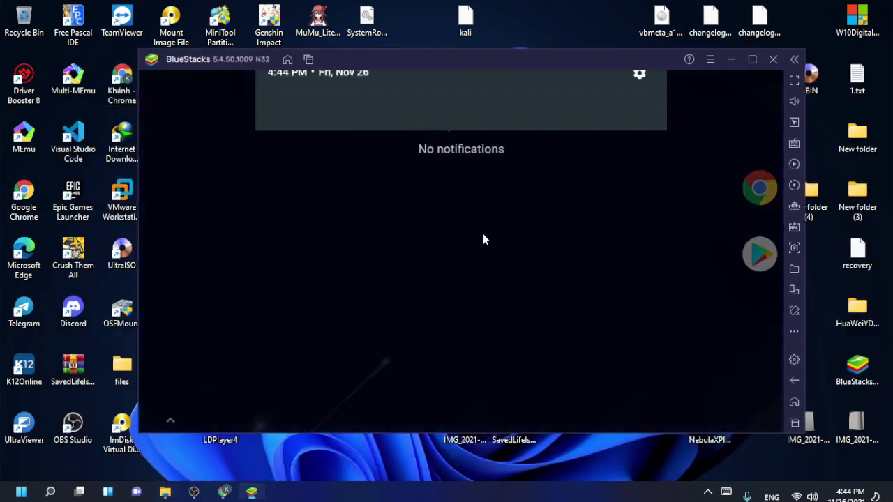
scroll(521, 266, "down", 4)
left_click_drag(507, 264, 449, 175)
left_click_drag(449, 80, 507, 105)
scroll(504, 252, "down", 2)
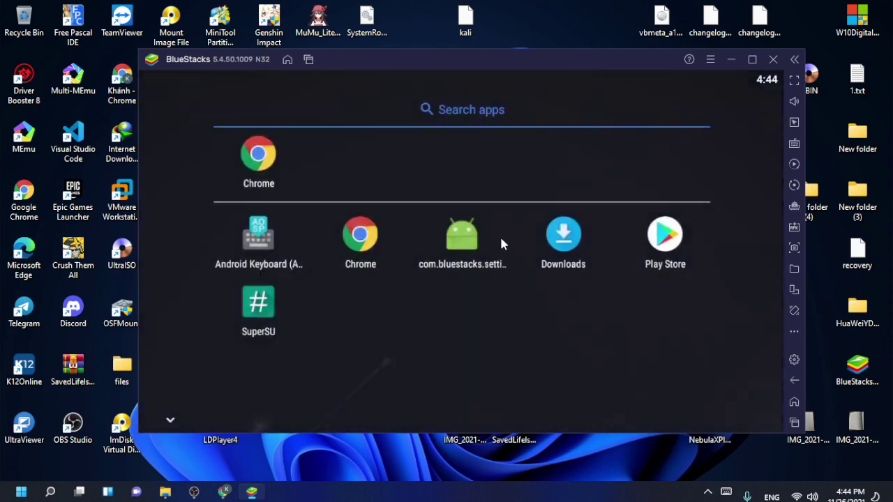
scroll(453, 307, "up", 2)
scroll(537, 252, "down", 2)
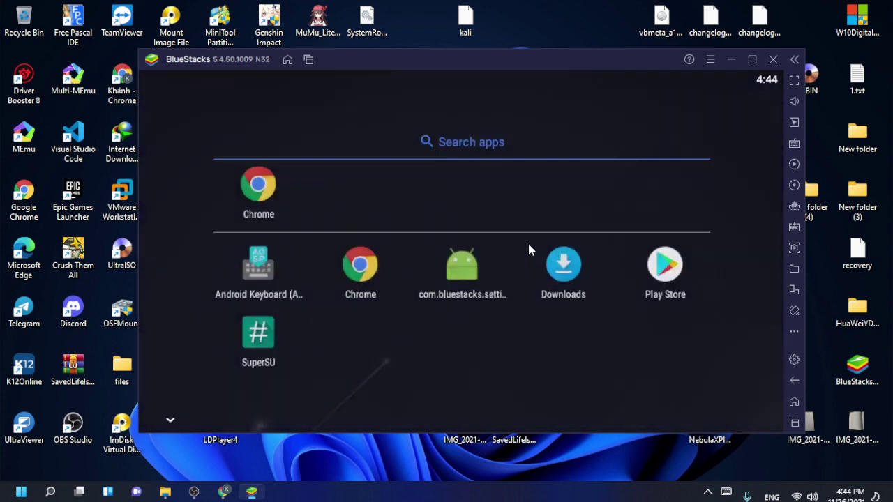
- Open the Play Store from the app drawer for a brief check and return to the drawer
left_click_drag(527, 244, 524, 267)
left_click_drag(451, 144, 463, 189)
left_click_drag(493, 118, 521, 270)
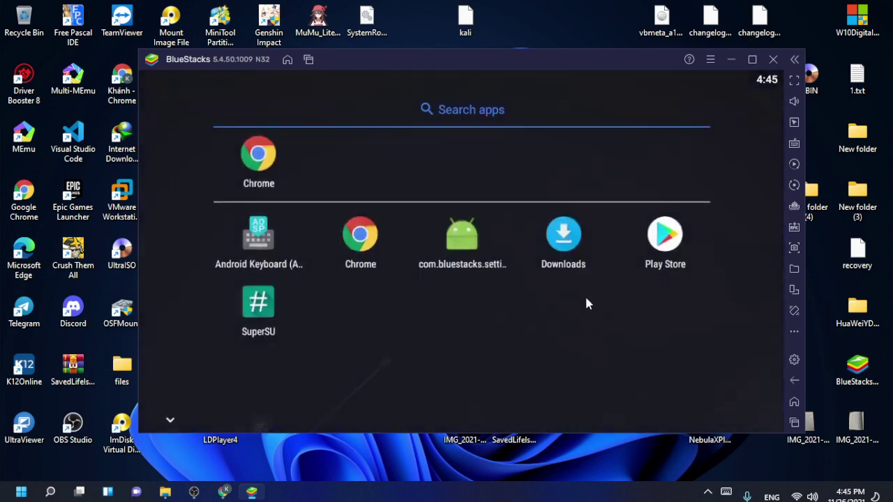
left_click(689, 264)
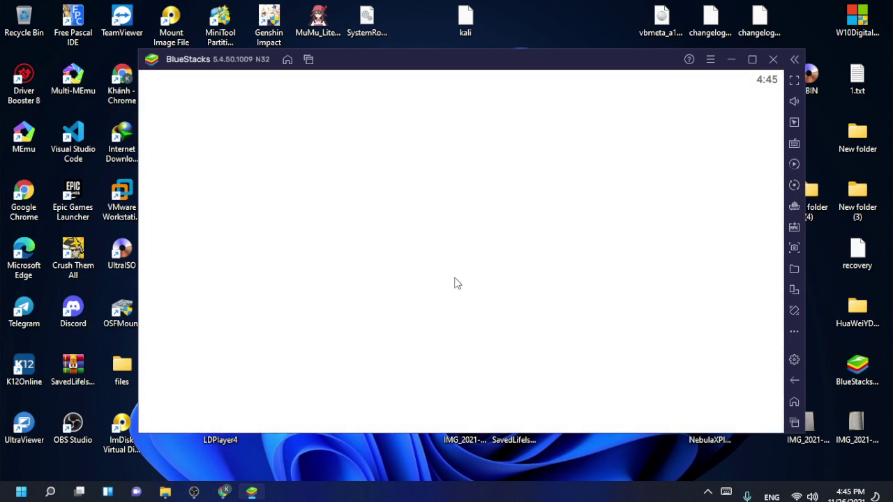
left_click(794, 380)
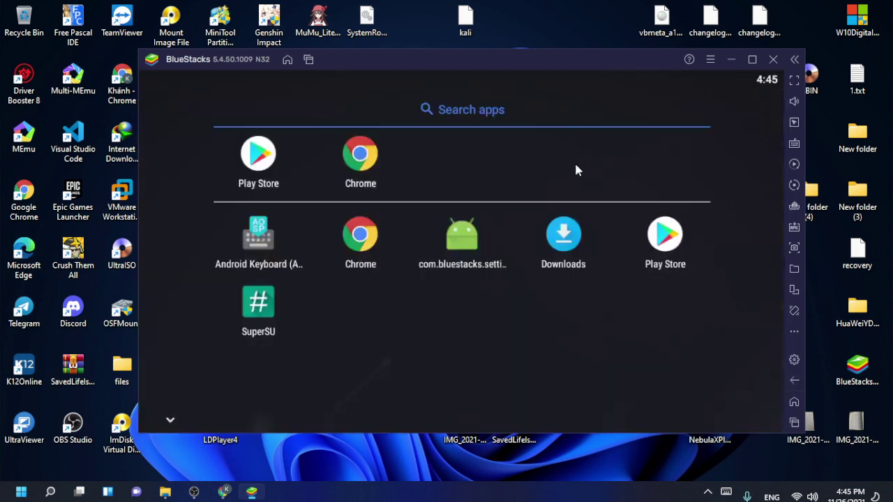
- Open SuperSU, decline its Follow me prompt and check its superuser settings before returning to the app drawer
left_click_drag(217, 269, 550, 168)
left_click(259, 304)
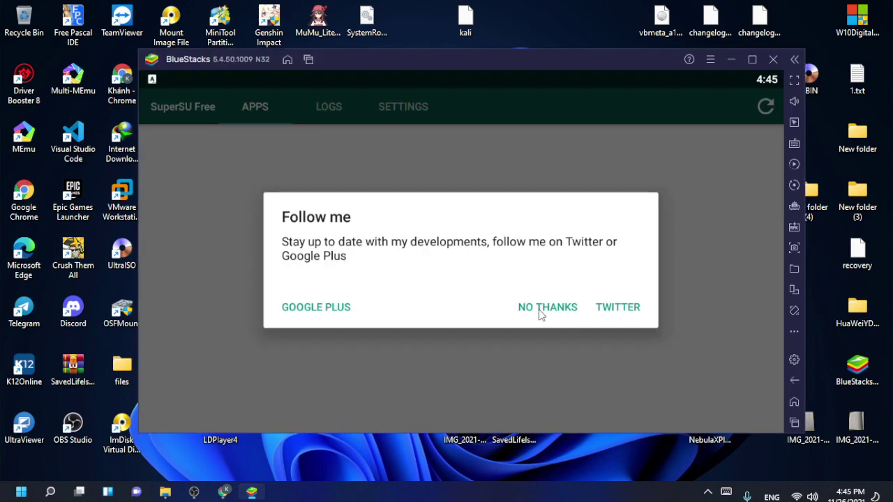
left_click(540, 312)
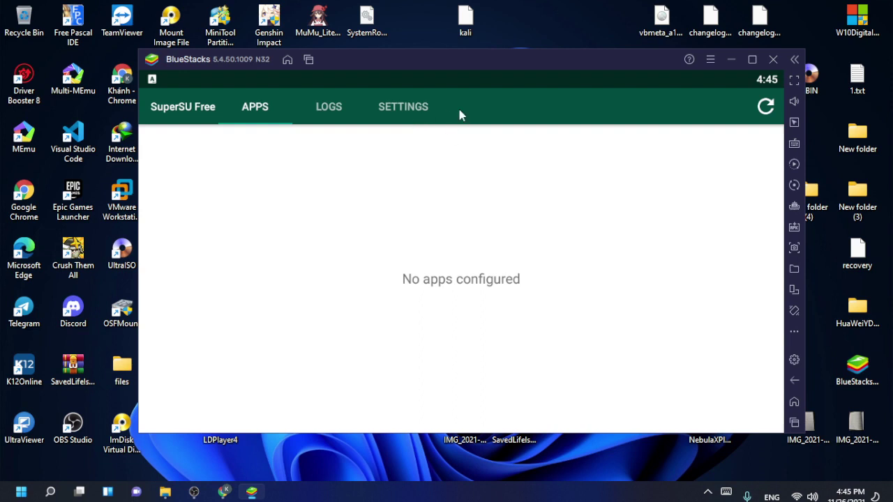
left_click_drag(393, 66, 405, 45)
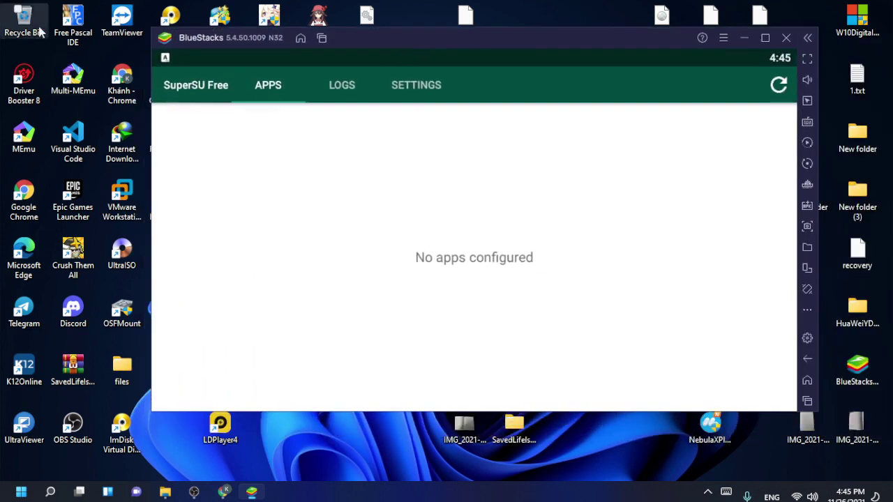
left_click(417, 90)
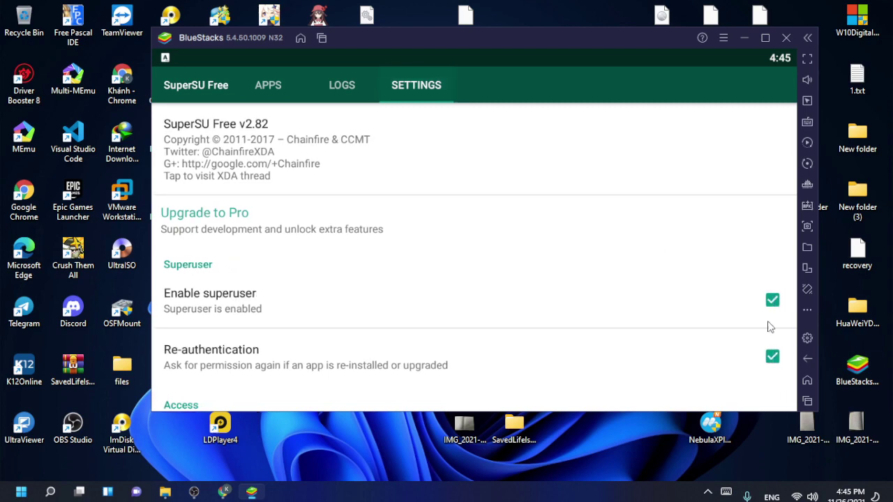
left_click(807, 359)
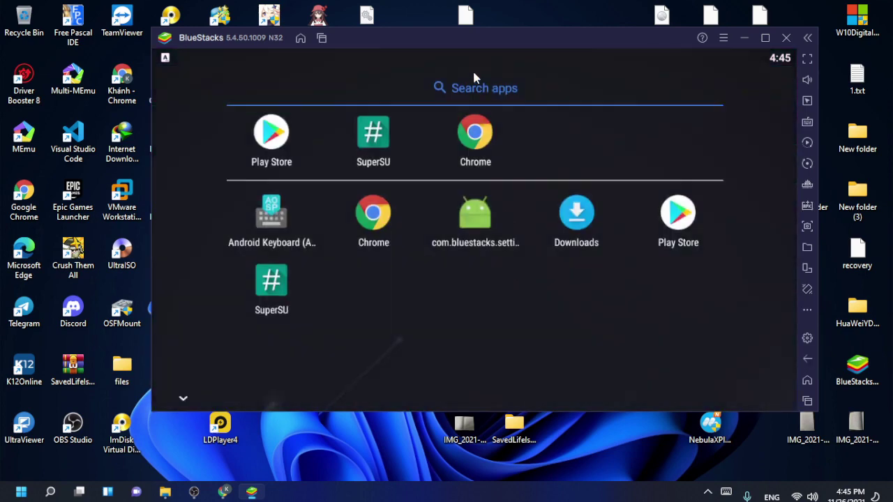
- Reposition the BlueStacks window and check that the Play Store loads from the suggested apps, returning to the drawer
left_click_drag(472, 42, 438, 62)
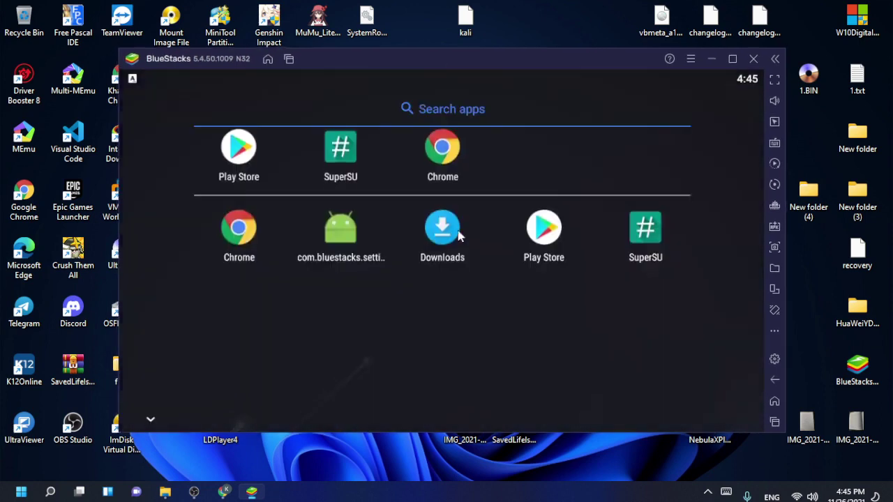
left_click_drag(378, 106, 449, 247)
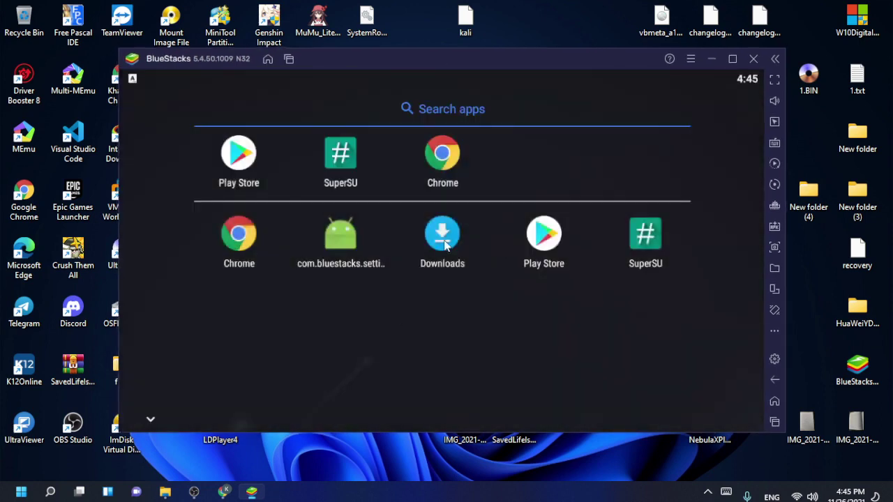
left_click(244, 162)
left_click(450, 339)
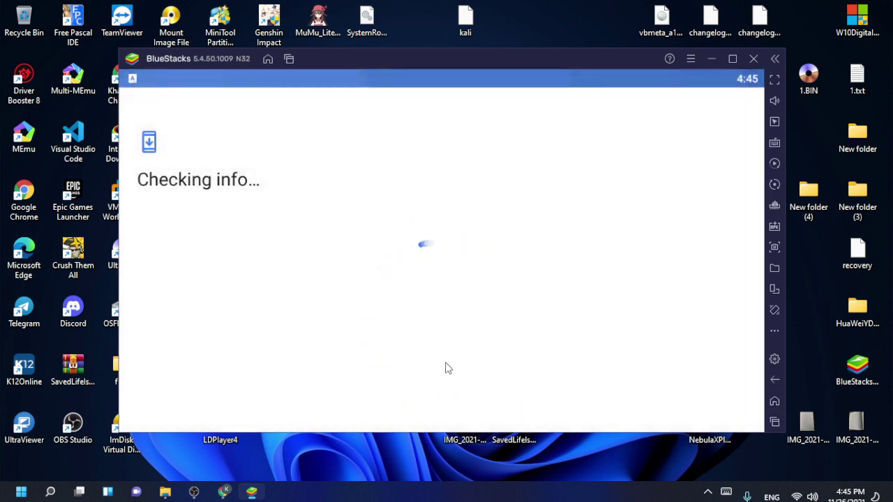
left_click(766, 382)
left_click(767, 381)
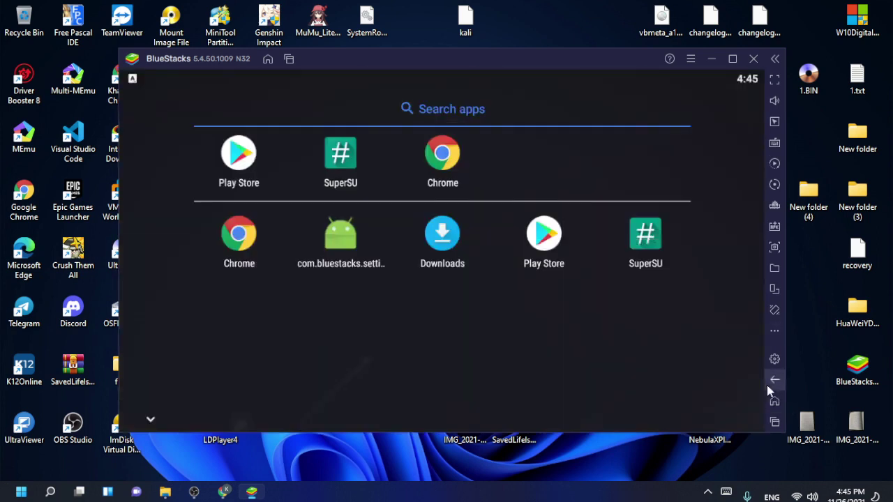
- Install com.n0n3m4.gltools_4.01.apk from the Downloads folder into BlueStacks
scroll(468, 319, "up", 2)
left_click_drag(494, 84, 454, 284)
left_click(482, 276)
scroll(532, 304, "down", 2)
left_click(774, 226)
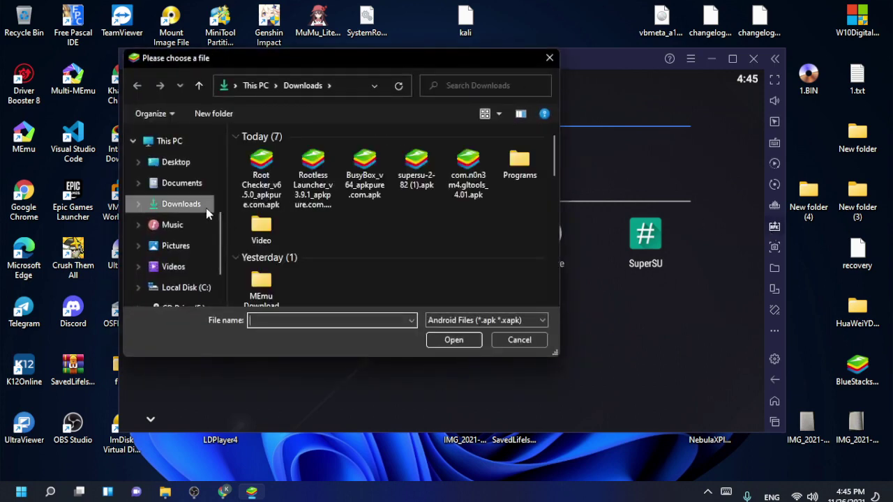
left_click(467, 178)
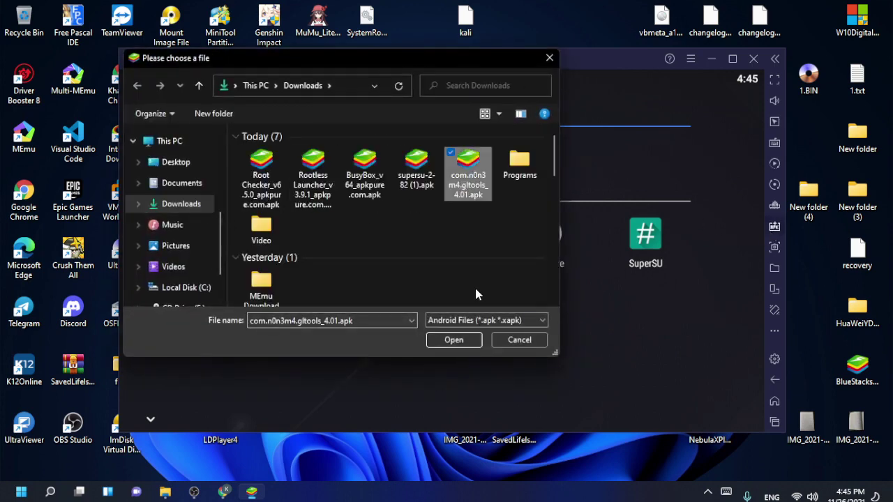
left_click(453, 340)
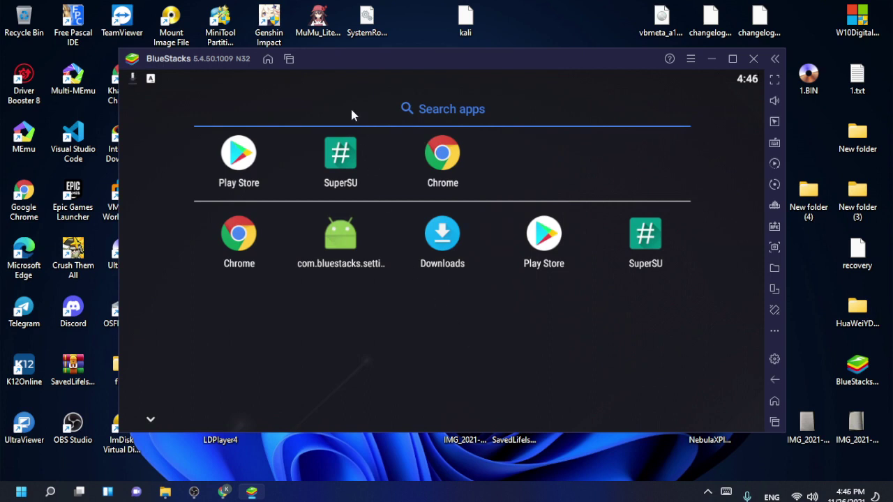
- Check the notification shade during the APK installation and try to open the com.bluestacks settings app
left_click_drag(350, 115, 367, 303)
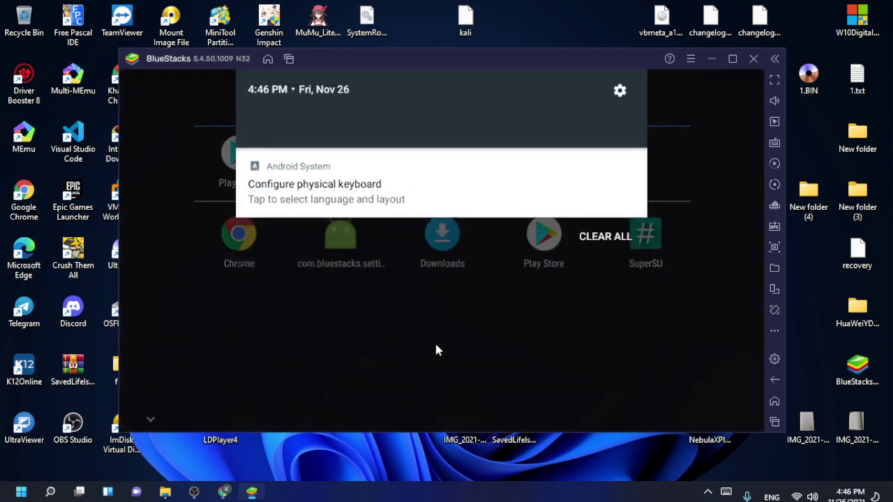
left_click_drag(438, 349, 477, 137)
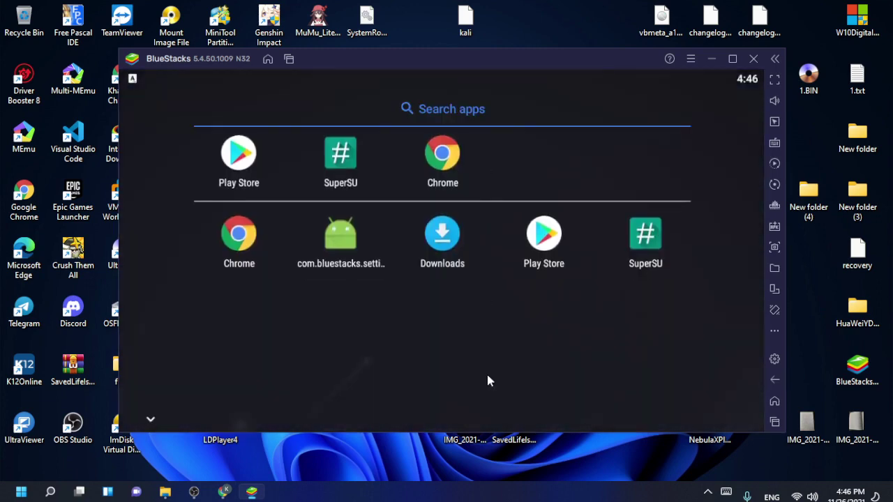
left_click_drag(579, 108, 486, 173)
left_click_drag(384, 260, 400, 284)
left_click_drag(540, 87, 412, 209)
left_click(347, 260)
left_click_drag(445, 101, 514, 438)
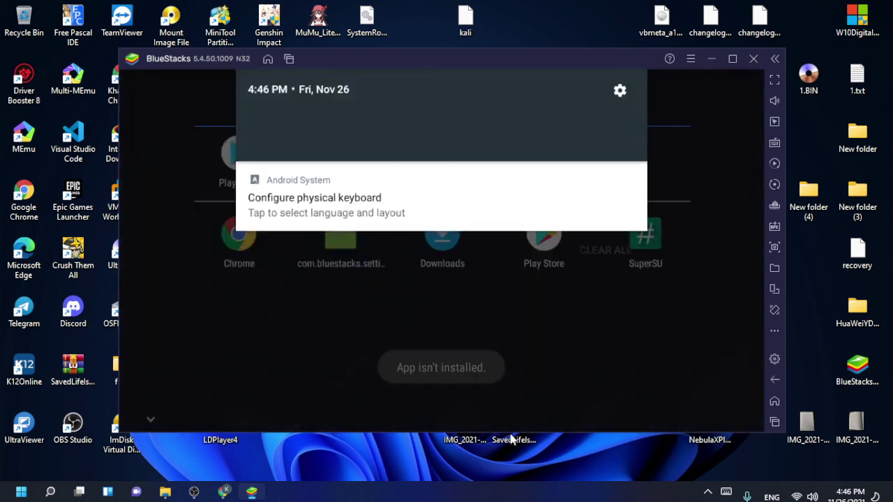
- Force stop Rootless Pixel Launcher from the Android apps settings and return to the app drawer
left_click(620, 92)
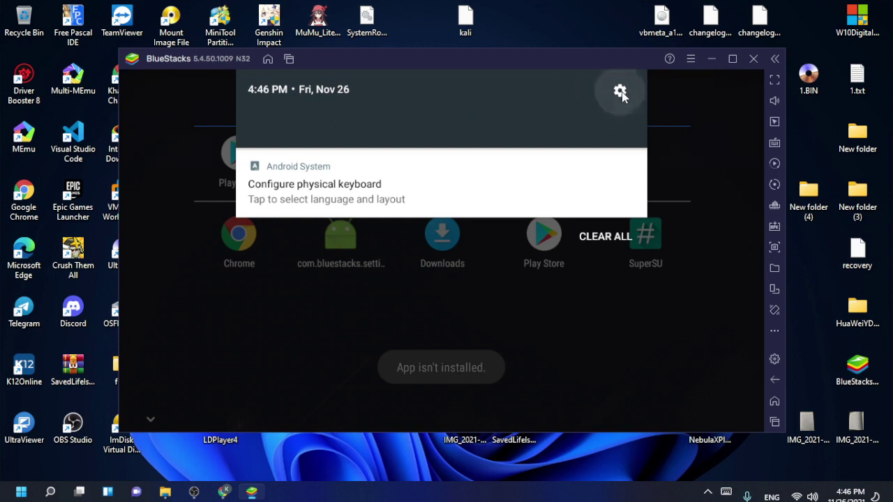
left_click(501, 192)
scroll(398, 272, "down", 3)
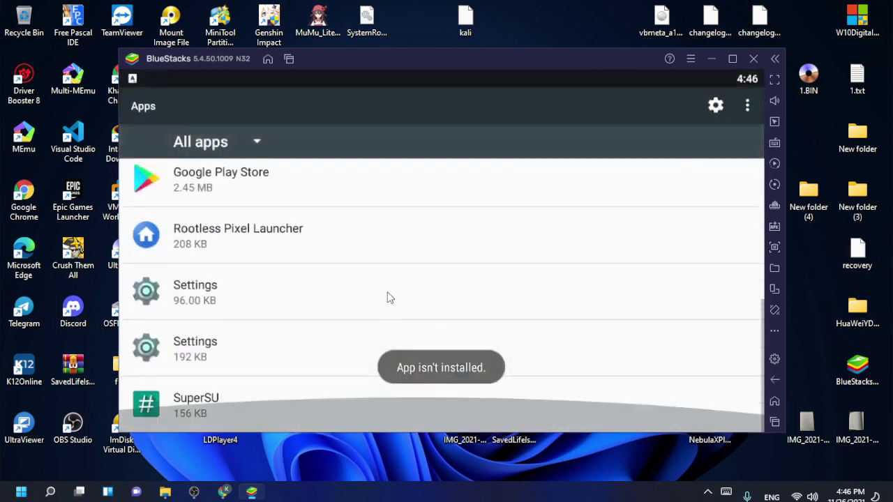
left_click(297, 241)
left_click(577, 213)
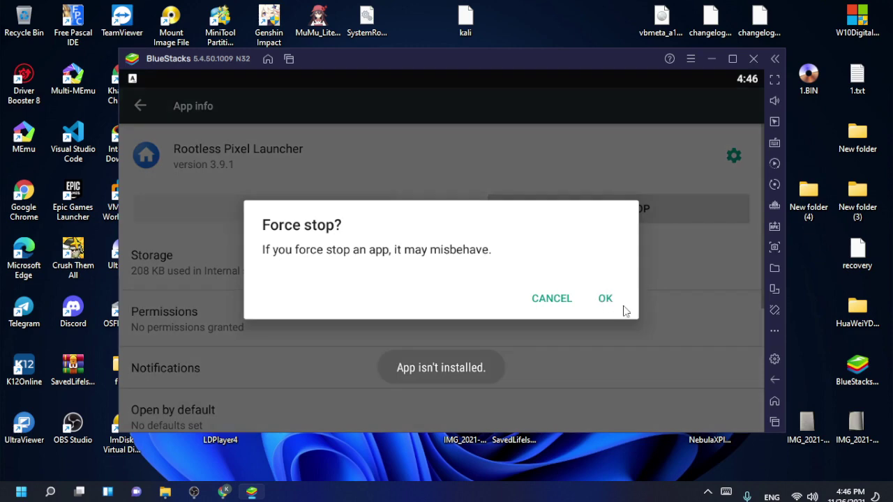
left_click(623, 307)
left_click(663, 215)
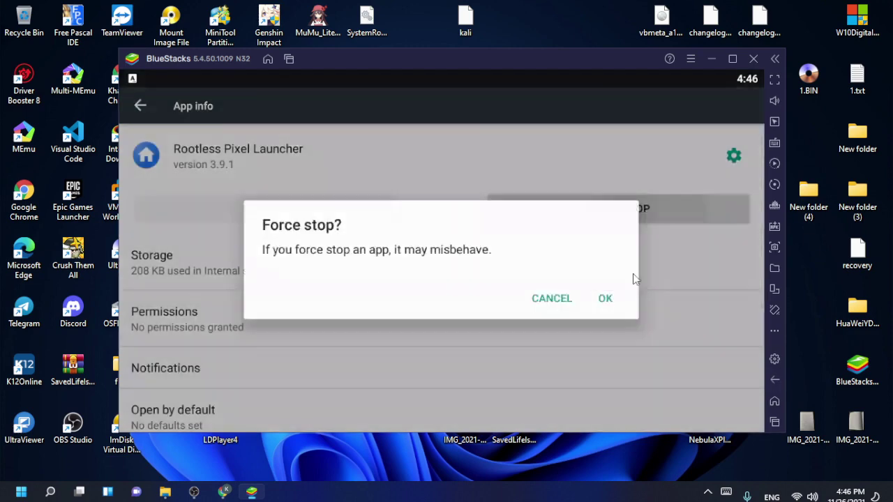
left_click(631, 296)
left_click(775, 381)
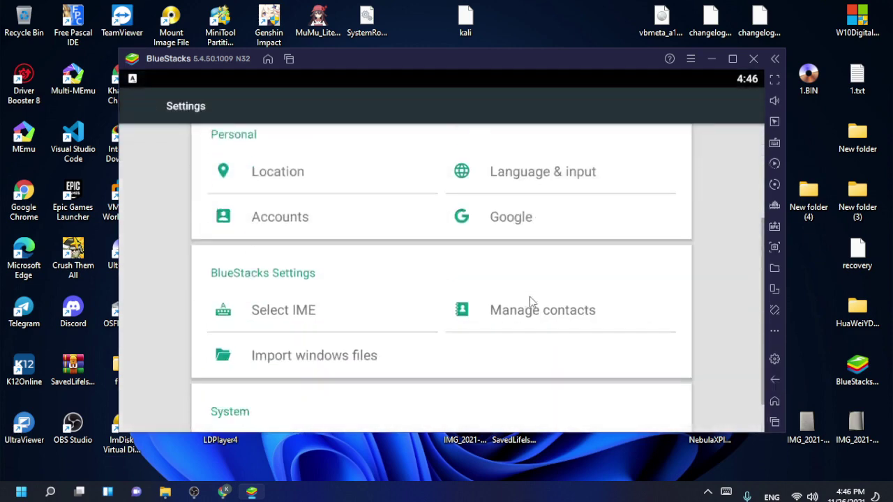
left_click(776, 383)
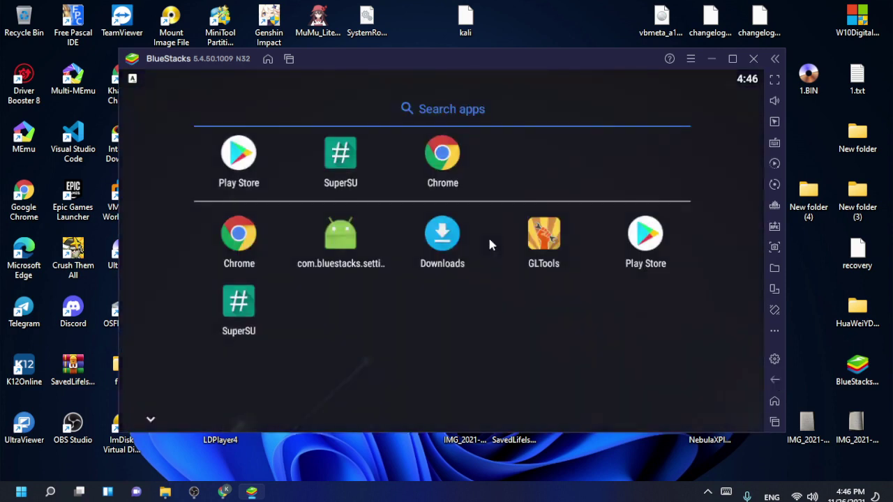
- Open GLTools, look through its list of configurable apps and return to the app drawer
left_click(547, 234)
scroll(363, 203, "down", 5)
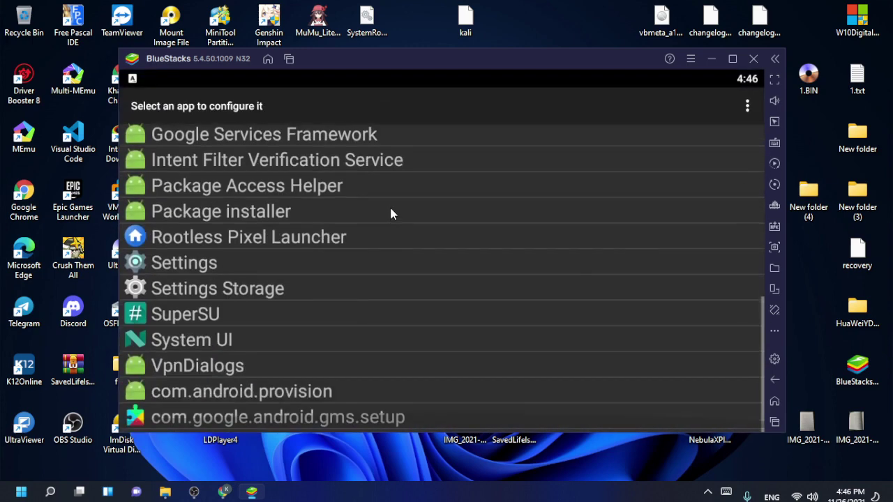
scroll(384, 251, "up", 5)
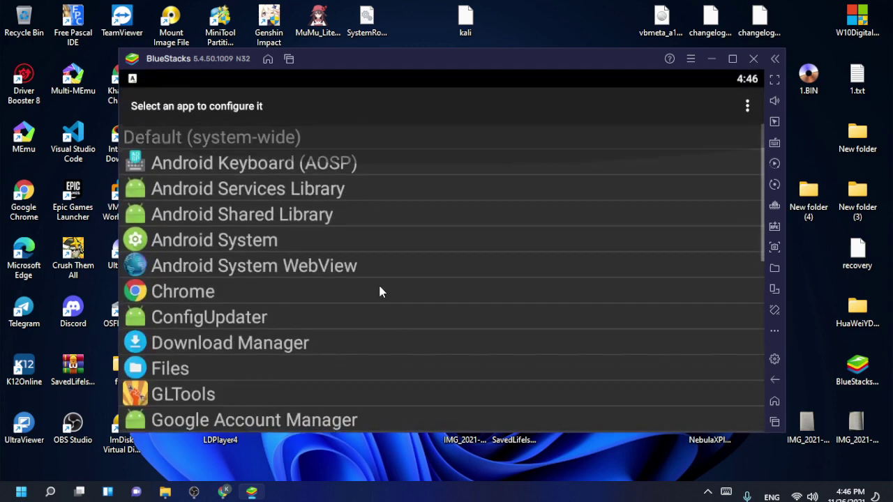
left_click(776, 380)
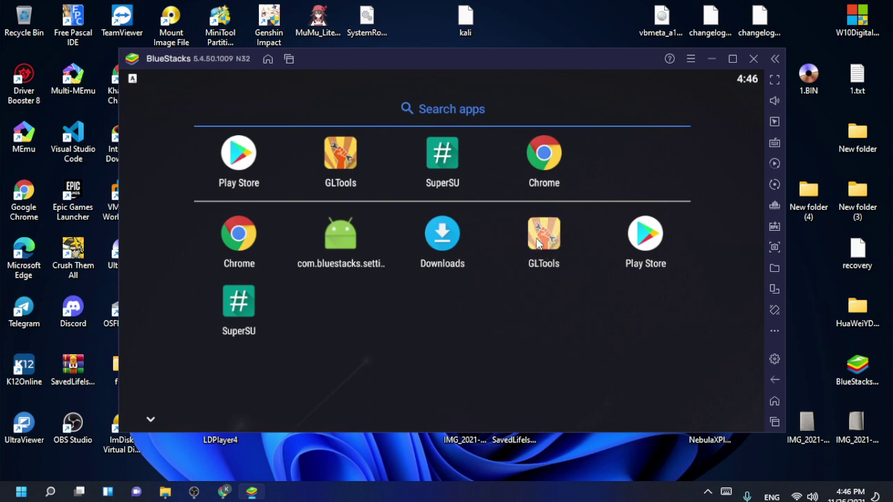
- Uninstall GLTools from the app drawer and confirm the removal
left_click_drag(538, 241, 137, 169)
left_click(605, 300)
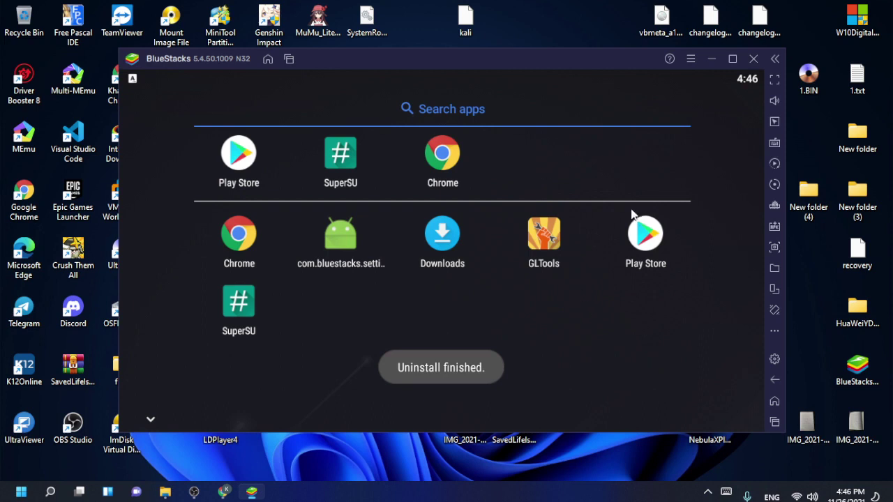
left_click_drag(606, 86, 566, 275)
left_click(566, 275)
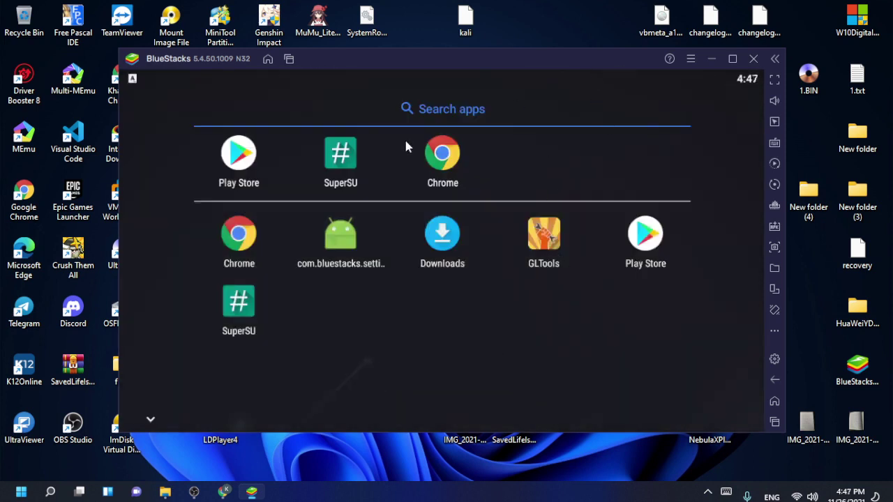
- Try the remaining GLTools entry, leave the app drawer for the home screen and exit BlueStacks
left_click(545, 244)
scroll(519, 302, "up", 2)
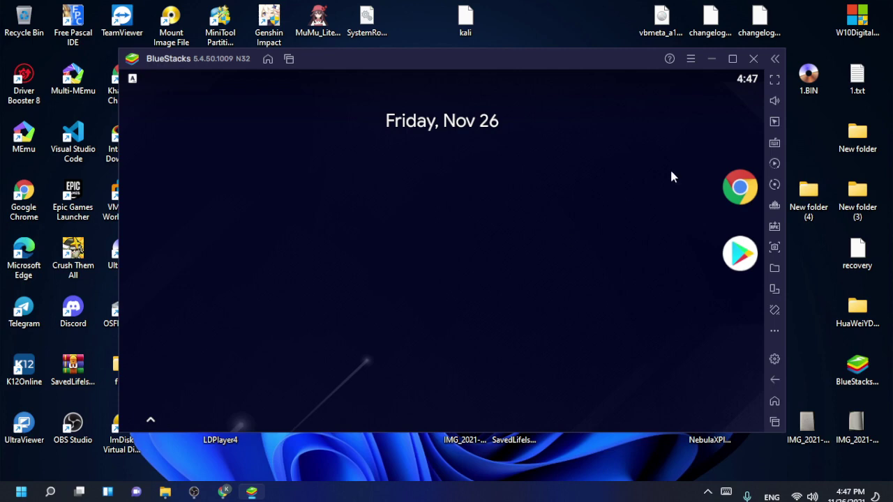
left_click(753, 58)
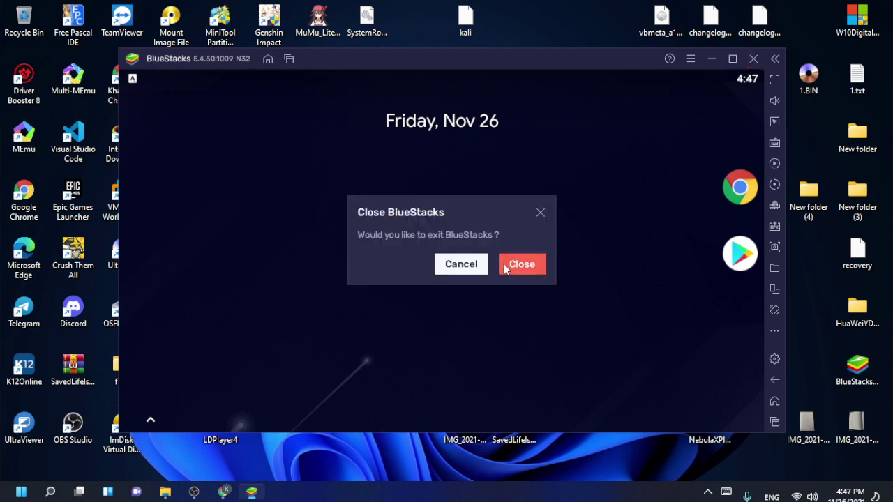